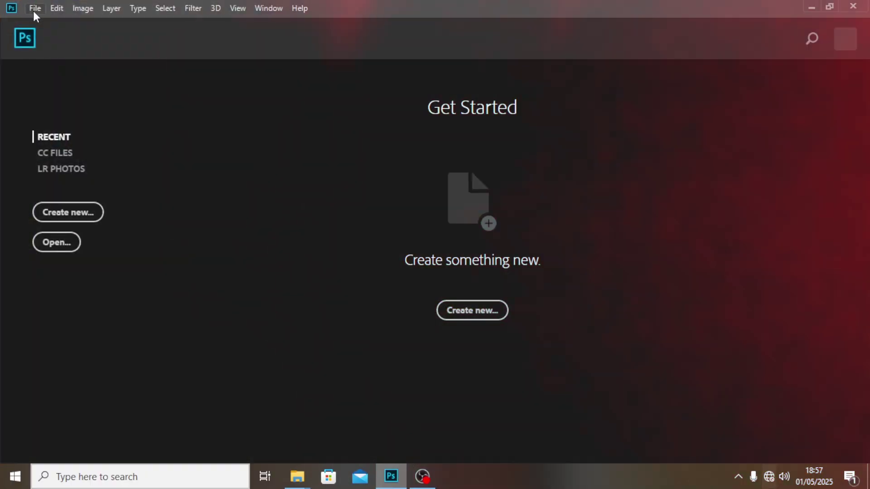
Create a 2000 x 2000 pixel, 300 ppi RGB document with a white background, named MOTHERS DAY POSTER.
click(35, 9)
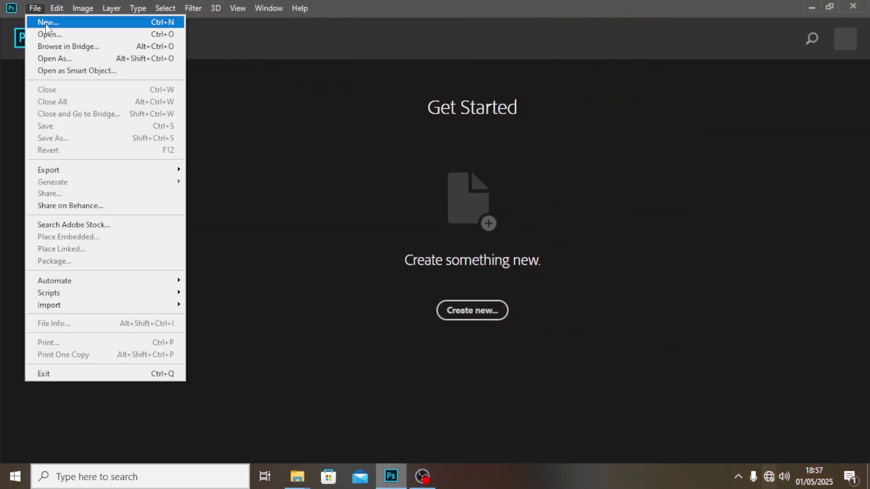
click(46, 22)
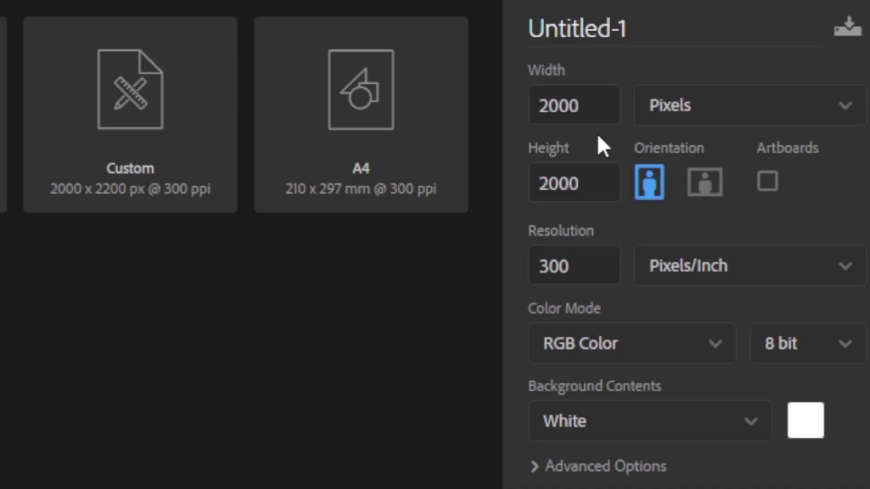
key(Tab)
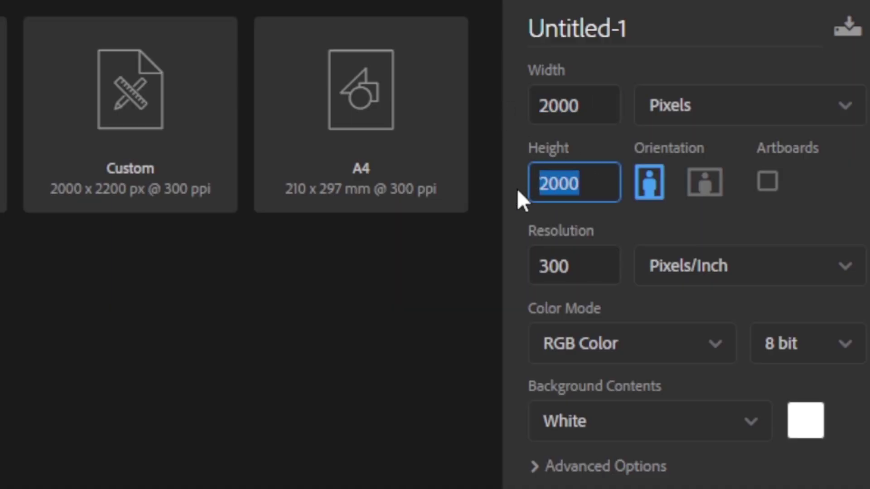
key(Tab)
click(654, 23)
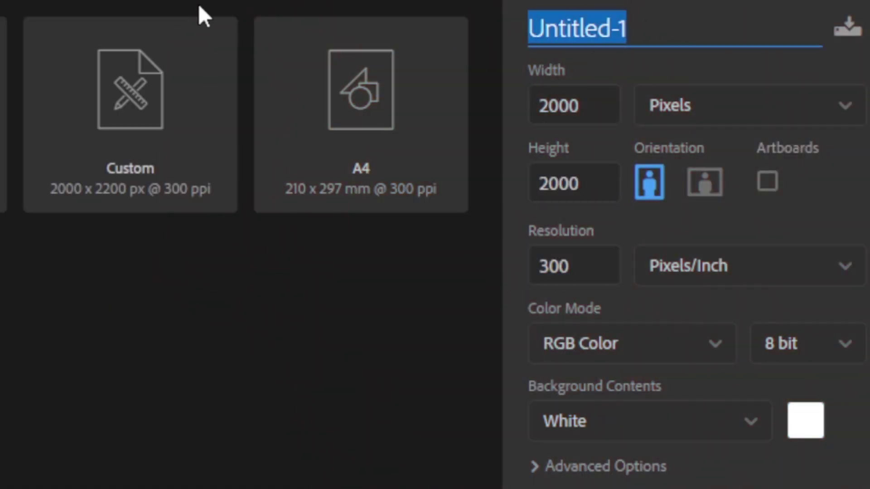
text(MOTHERS DAY )
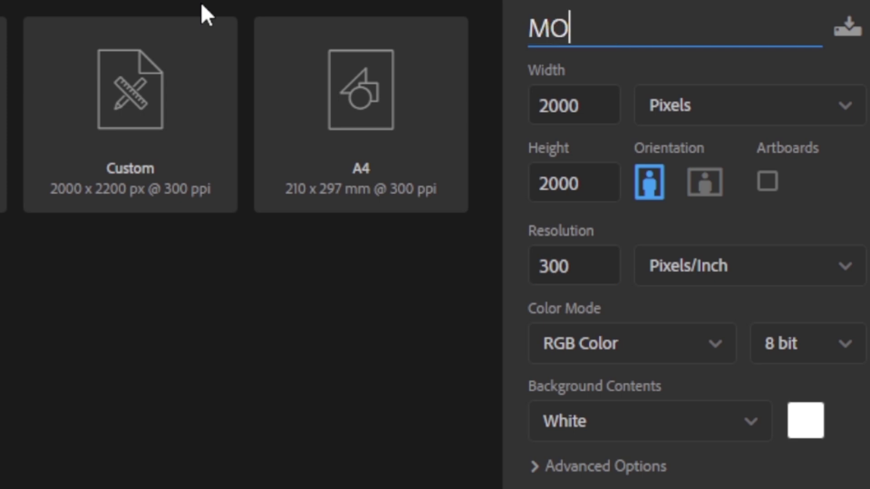
text(POSTER)
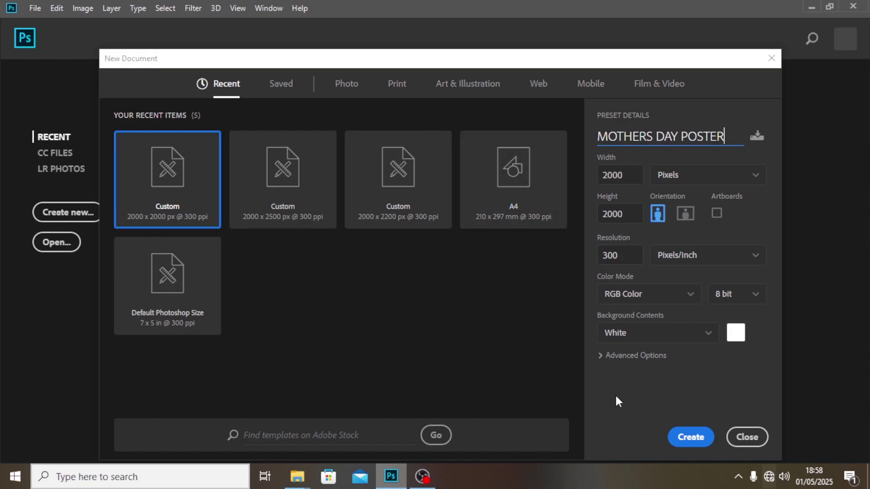
click(681, 438)
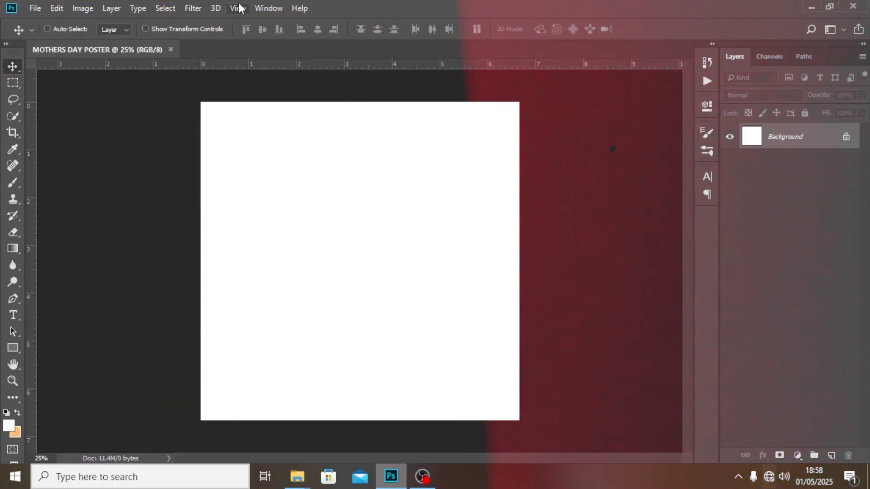
Add a new guide layout with 6 columns, 6 rows and 0.3 in margins on all sides.
click(238, 7)
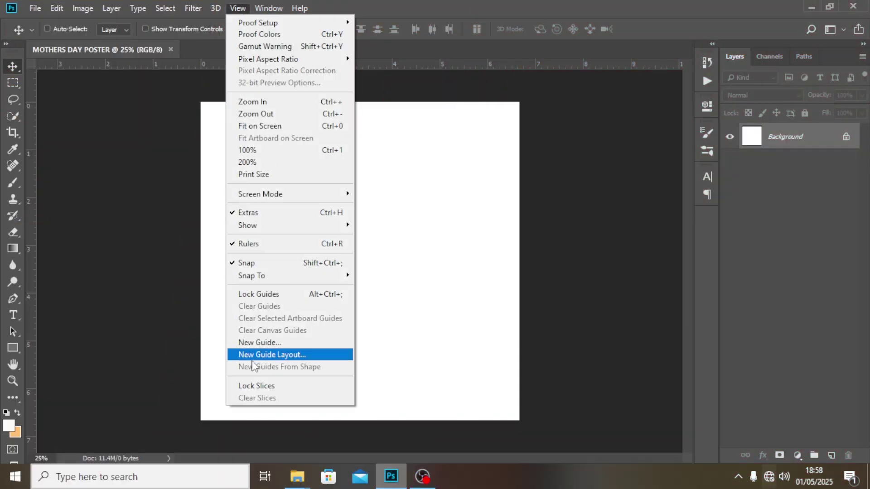
click(252, 355)
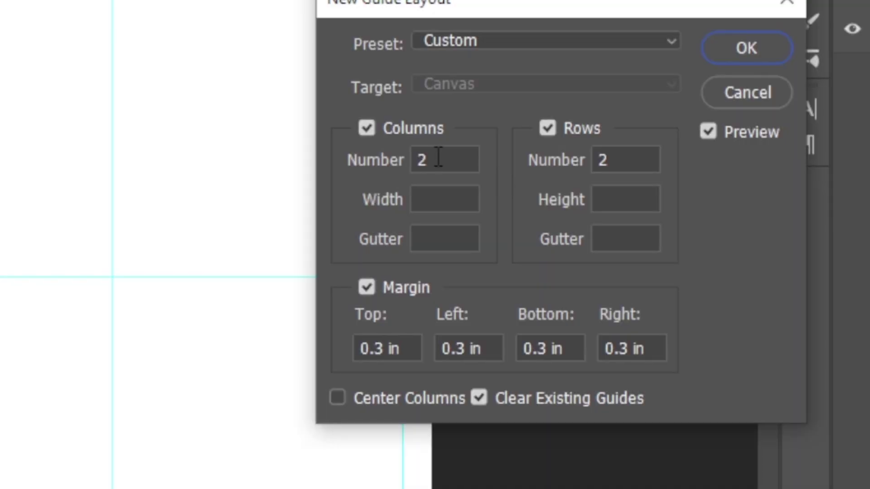
double_click(438, 158)
text(6)
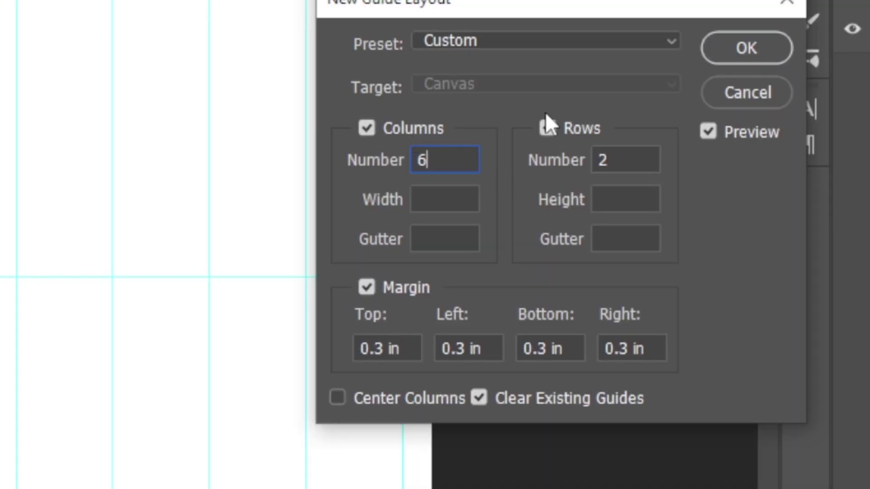
double_click(603, 160)
text(6)
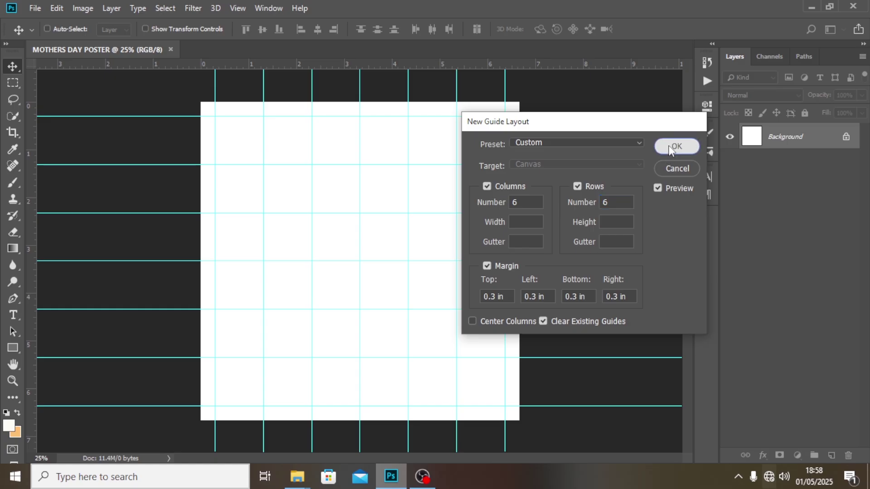
click(676, 146)
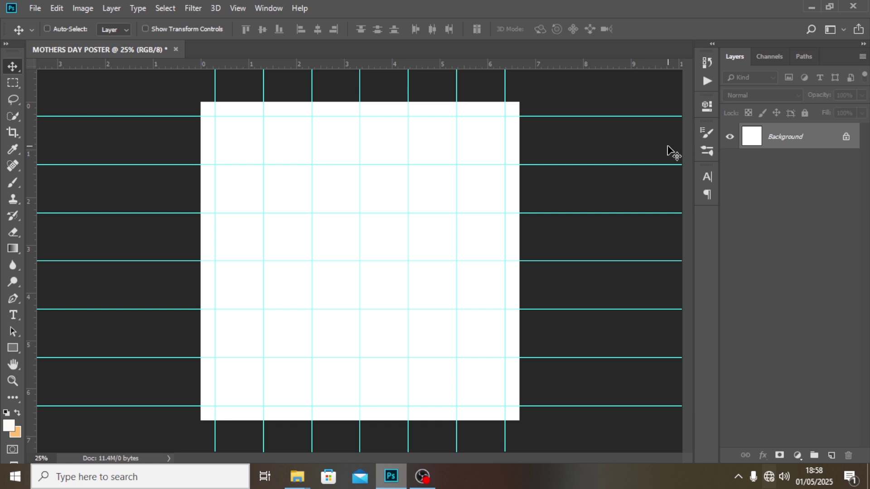
Place the BG1 copy image as an embedded object filling the canvas.
click(35, 8)
click(54, 237)
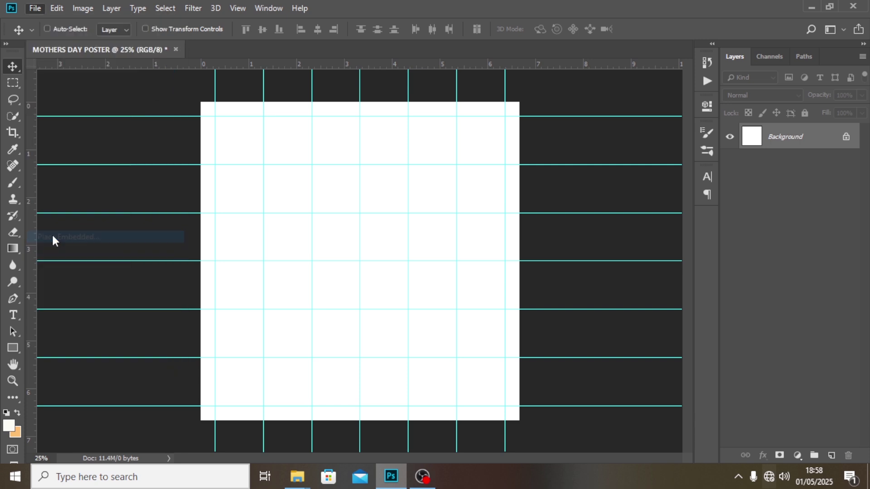
click(213, 120)
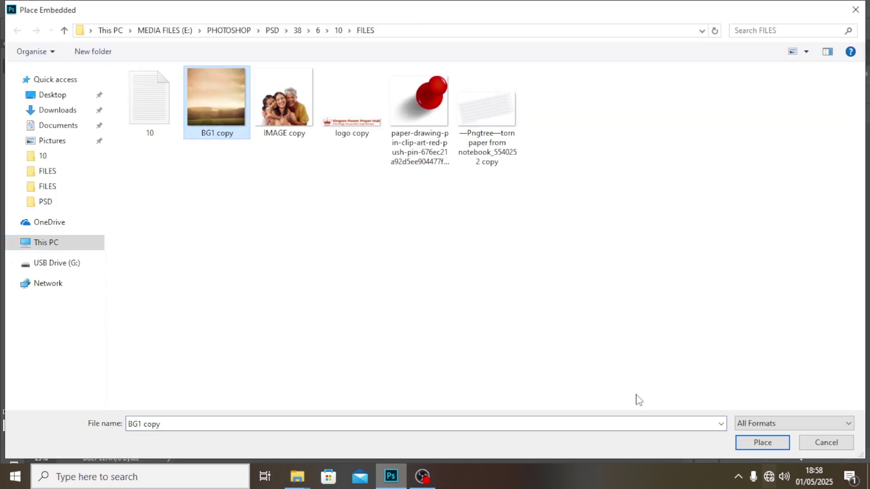
click(759, 443)
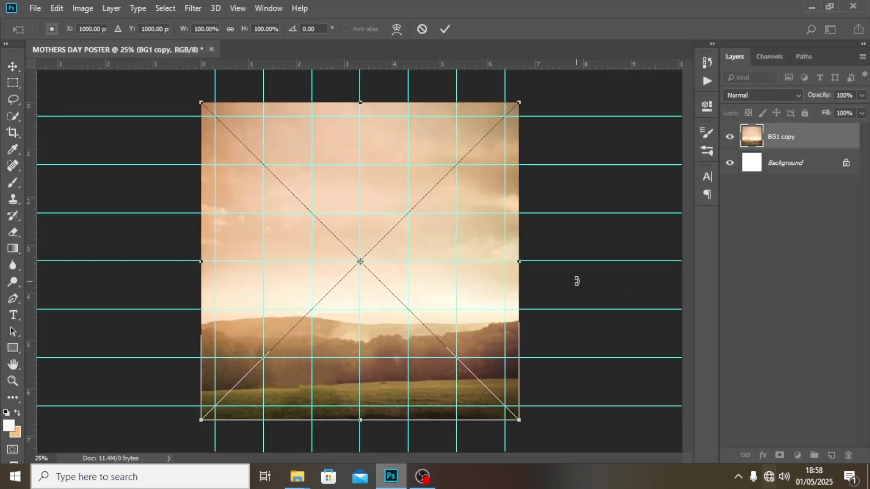
key(Return)
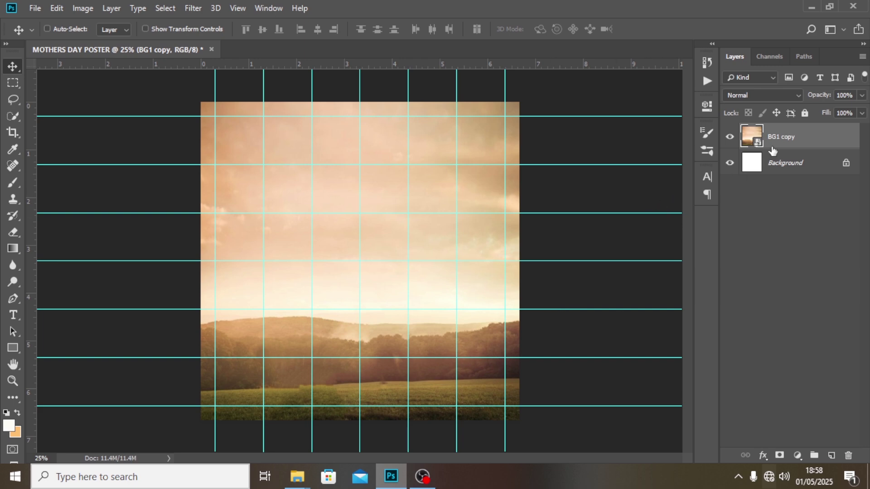
Group the BG1 copy layer, rename the group BG and collapse it.
key(ctrl)
key(ctrl+g)
double_click(779, 131)
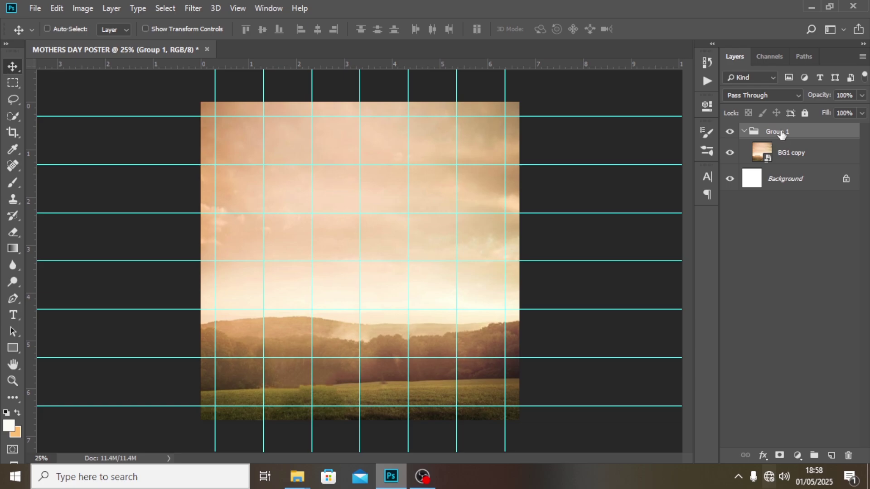
text(BG)
key(Return)
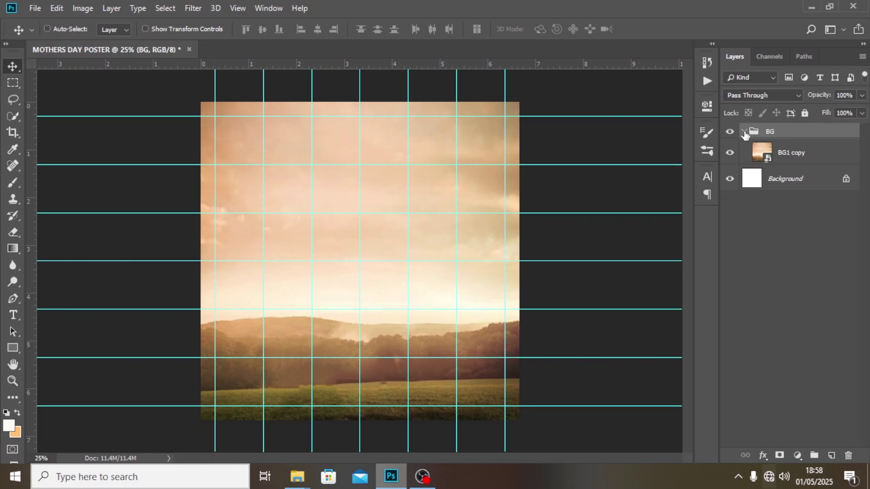
click(743, 132)
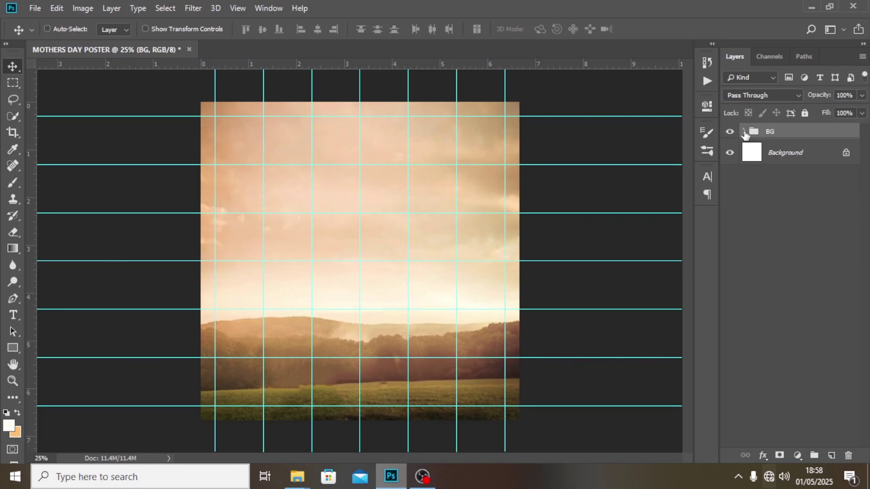
Place the IMAGE copy family picture as an embedded object above the BG group.
click(35, 3)
click(69, 236)
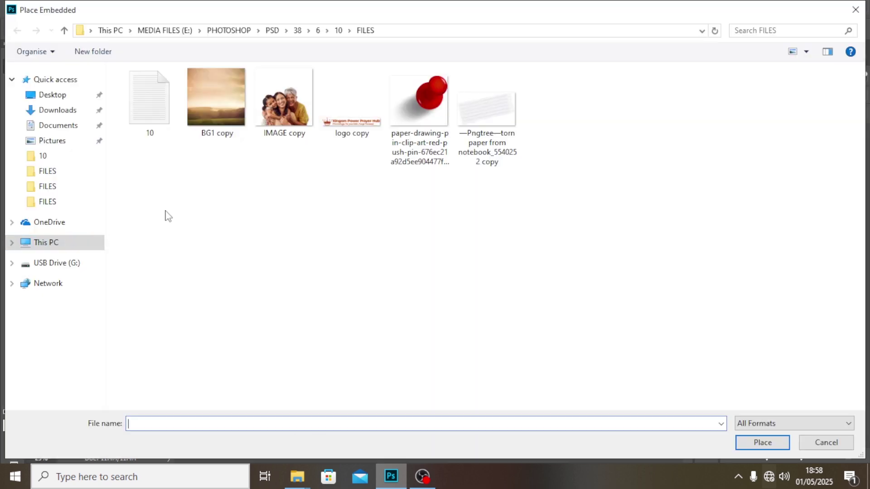
click(278, 101)
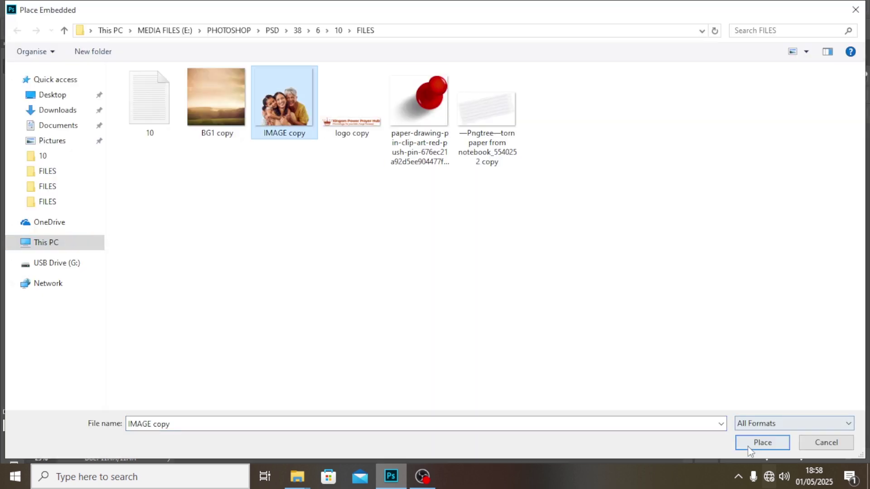
click(759, 442)
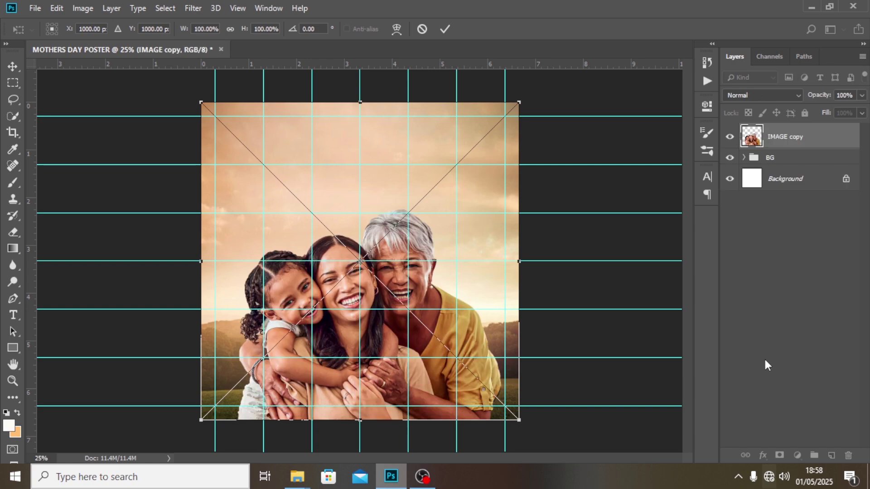
key(Return)
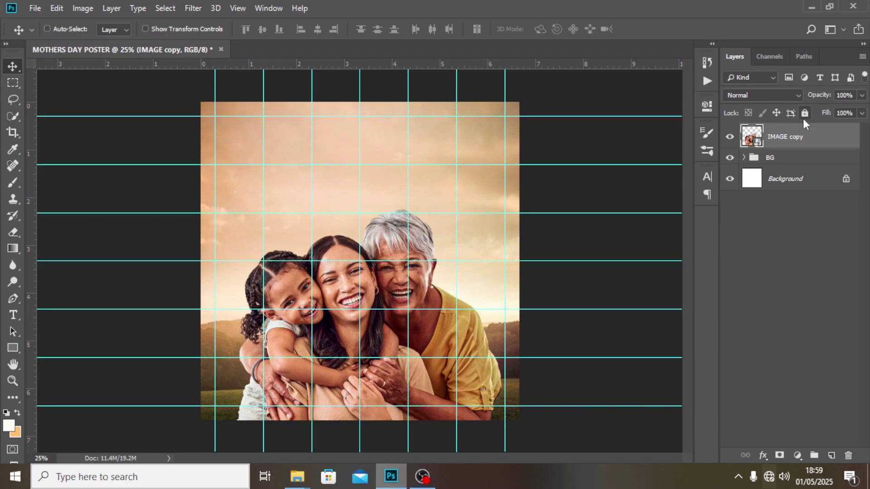
Group the IMAGE copy layer, rename the group IMAGES and collapse it.
key(ctrl+g)
double_click(783, 131)
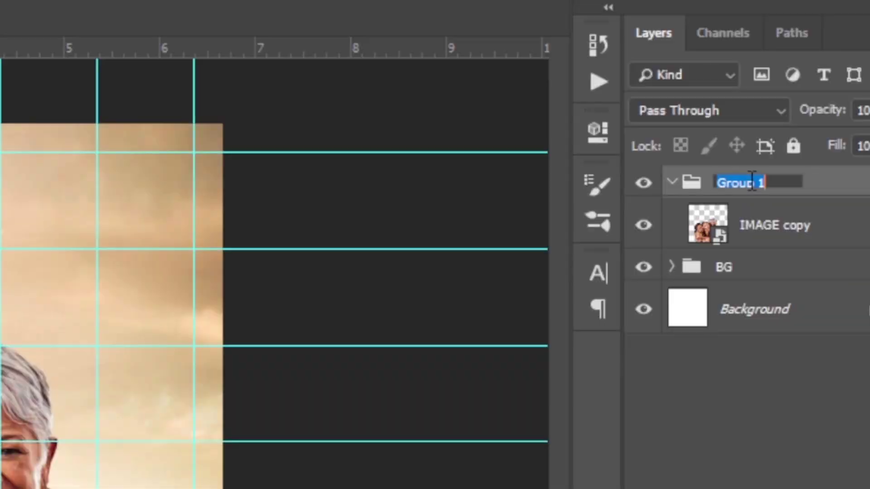
text(IMAGES)
key(Return)
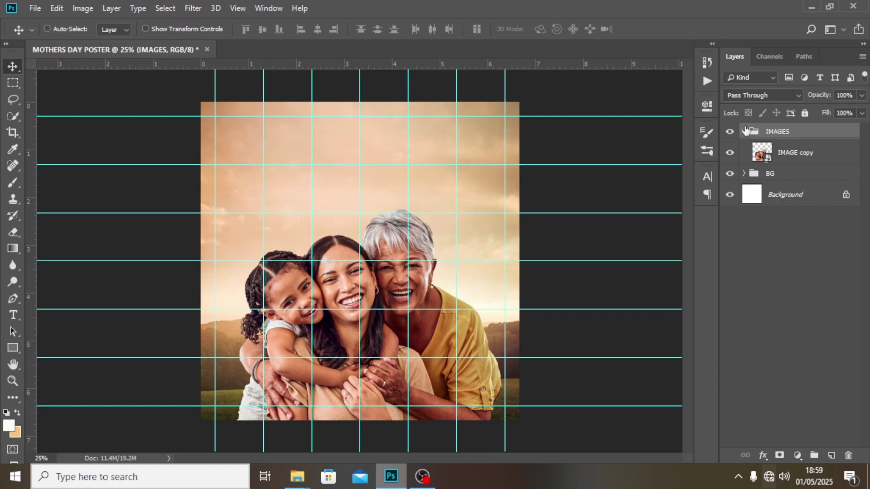
click(672, 182)
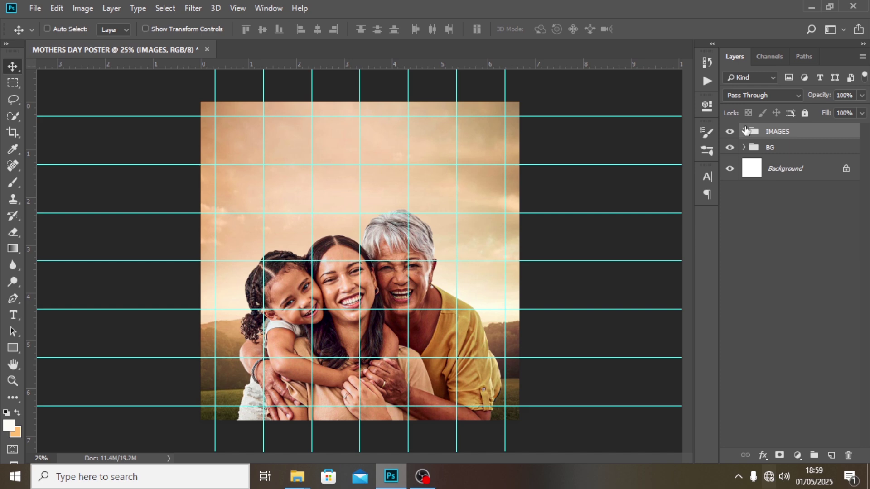
Start a text layer in the sky area, and open the text file 10 from the FILES folder in File Explorer.
key(t)
click(285, 198)
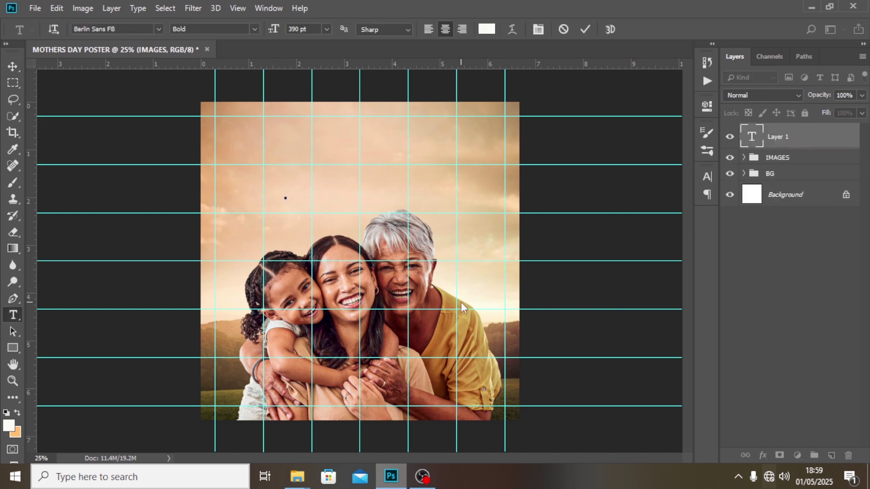
mouse_move(297, 476)
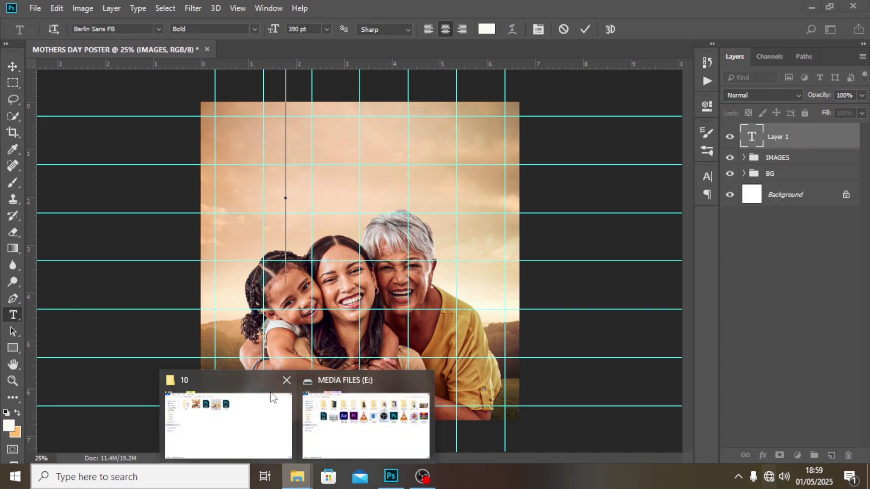
click(231, 438)
double_click(144, 93)
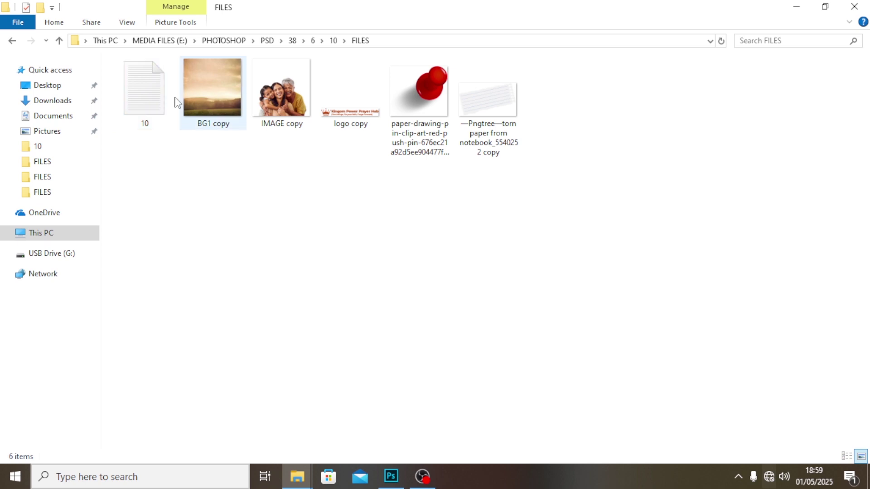
click(151, 97)
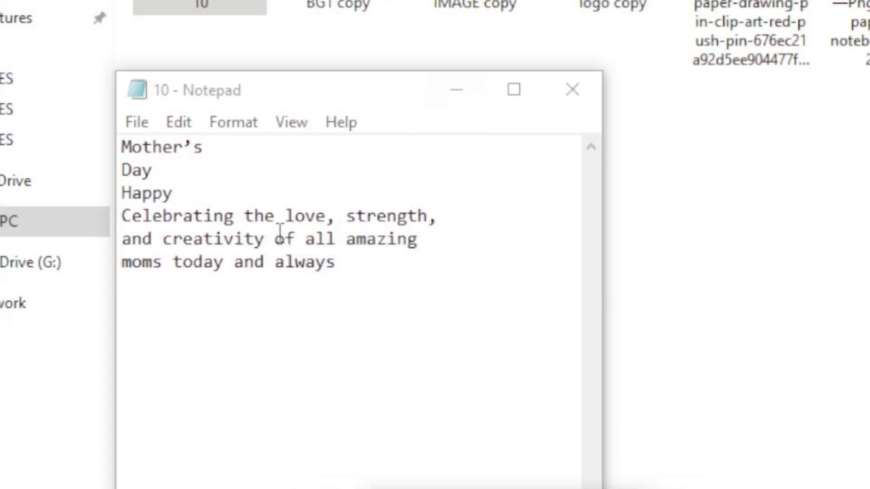
Copy "Mother's" from the Notepad text and paste it into the new text layer in Photoshop.
drag(222, 152, 36, 129)
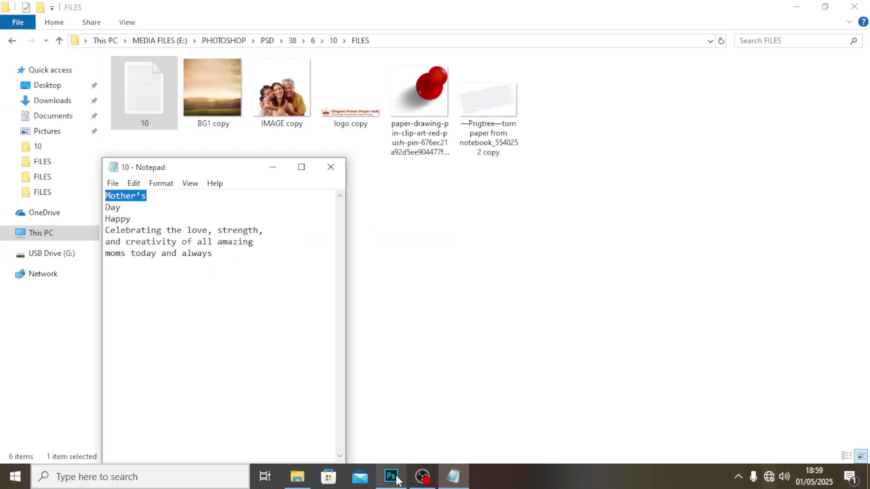
click(391, 476)
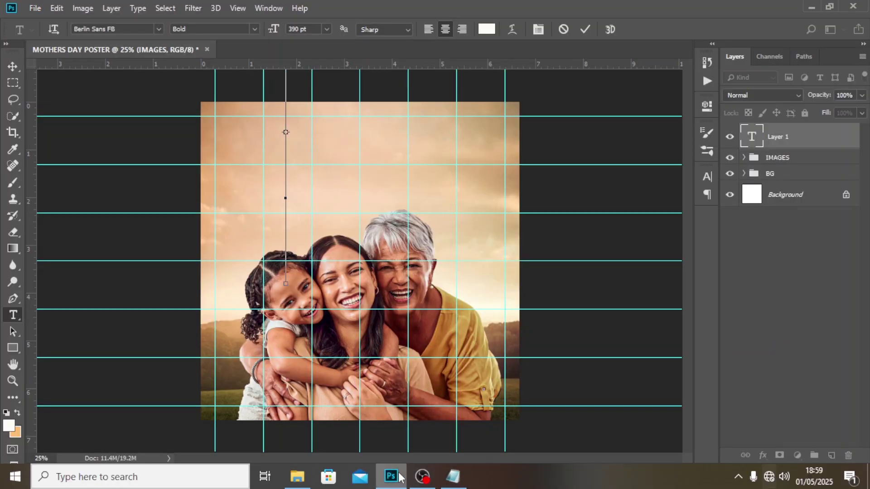
key(ctrl+v)
key(ctrl+Return)
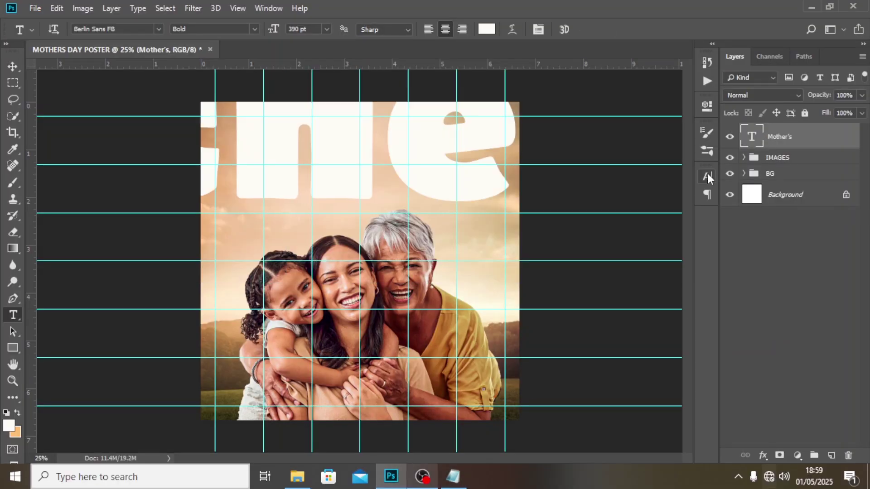
Set the Mother's text layer to the Impact Regular font at 110 pt.
click(708, 175)
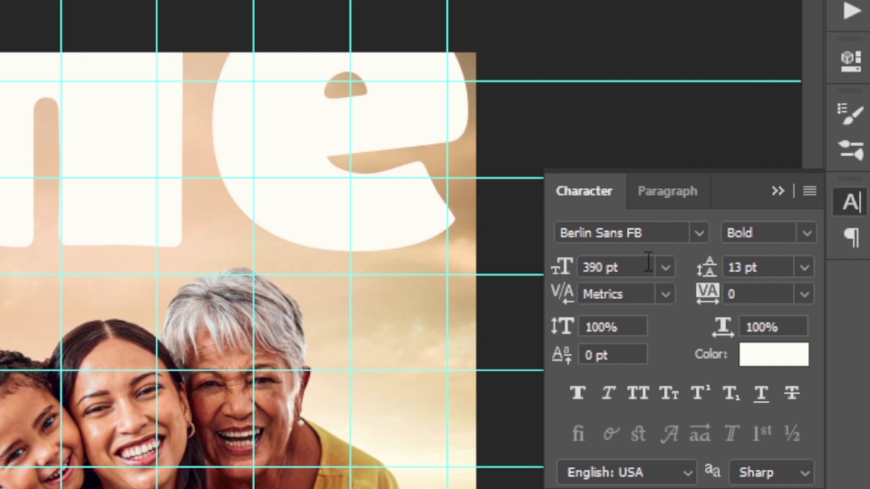
click(566, 233)
click(581, 232)
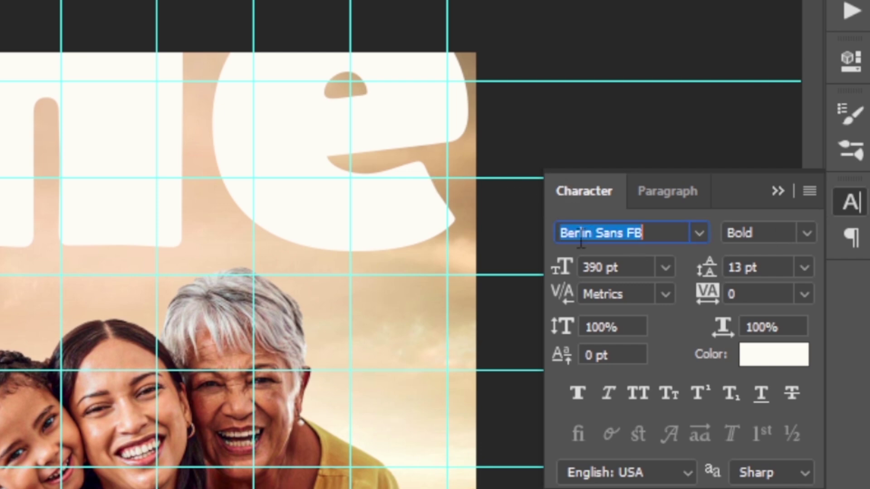
text(IMPACT)
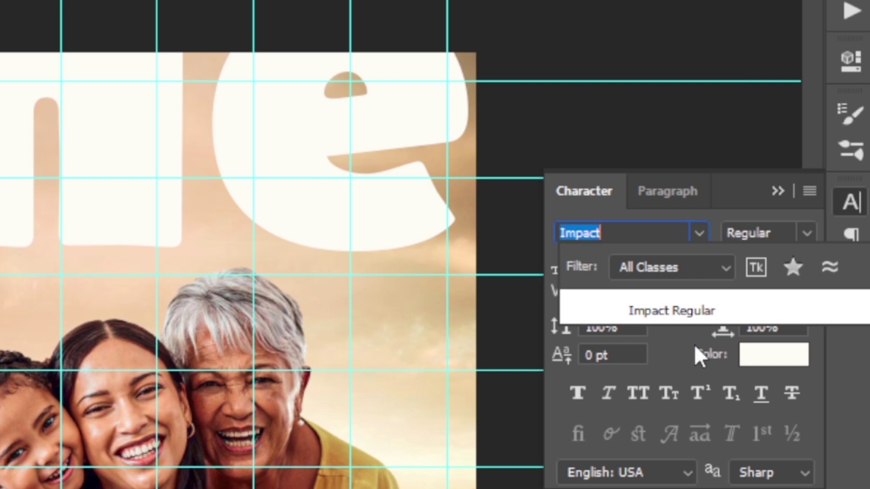
click(692, 310)
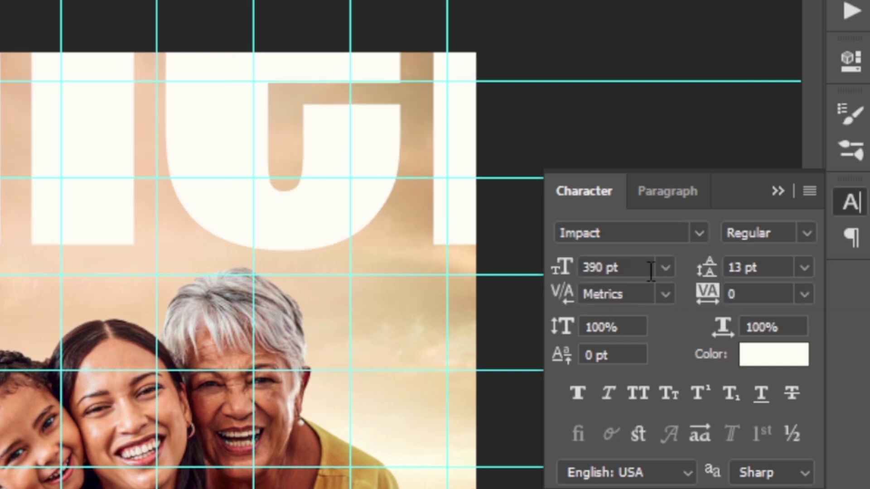
click(561, 266)
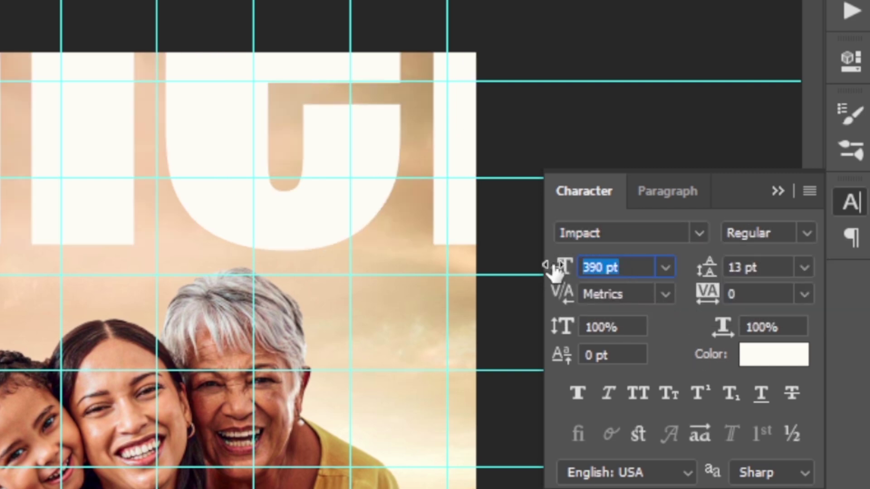
text(110)
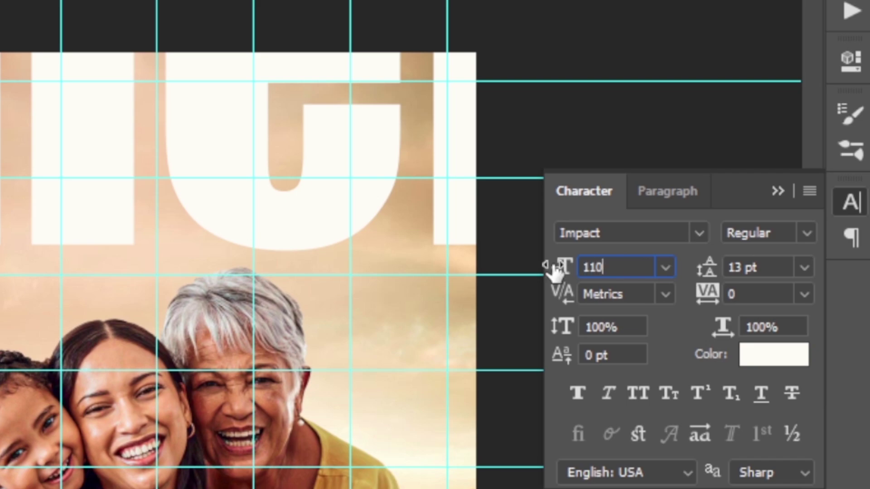
key(Return)
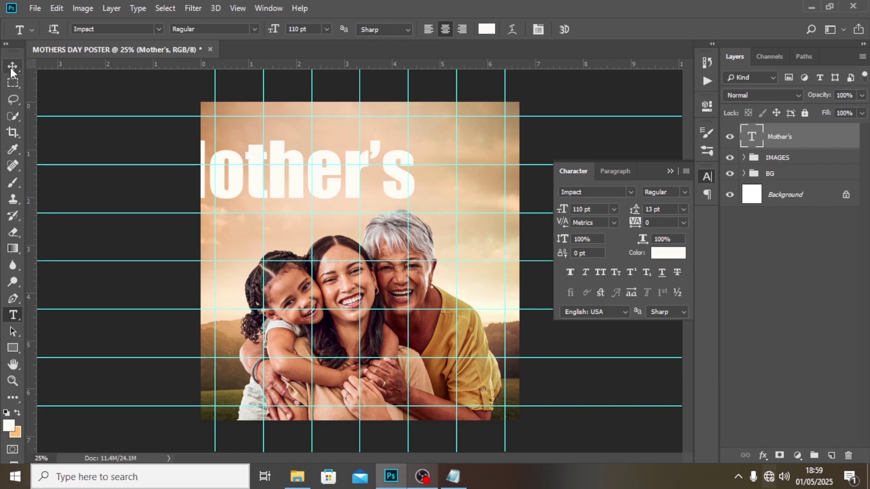
Move the Mother's title fully inside the poster's sky area, and style it with faux italic and -20 tracking.
click(13, 67)
drag(295, 143, 378, 140)
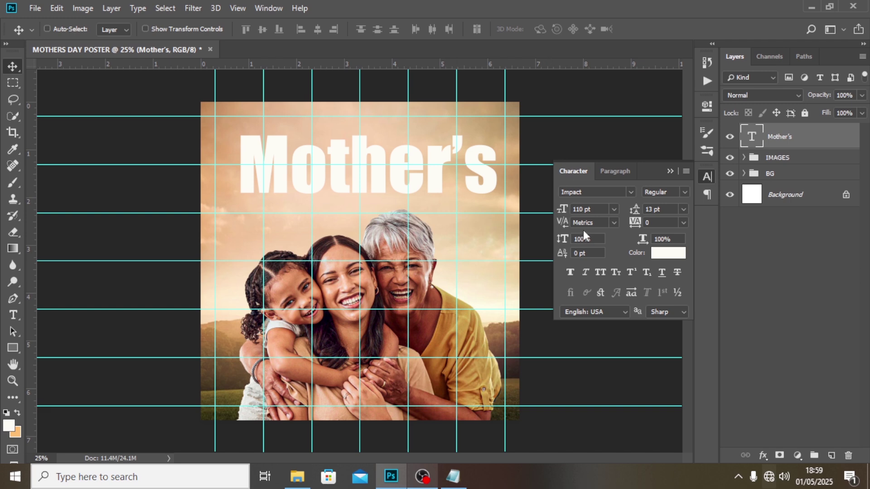
click(588, 271)
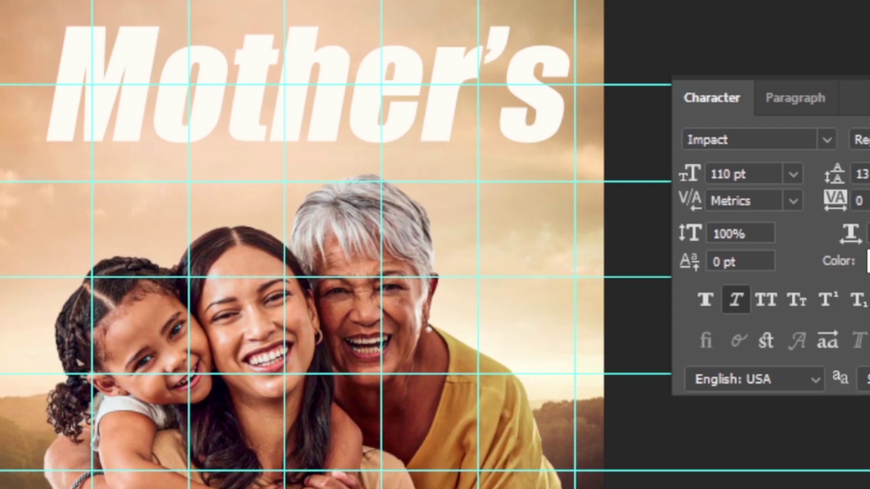
click(860, 201)
text(-20)
key(Return)
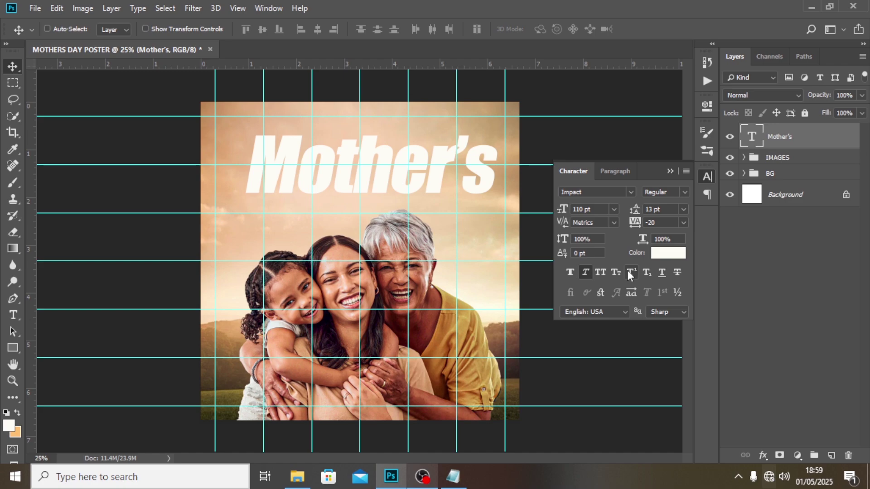
Change the Mother's text colour to brown A04700.
click(668, 252)
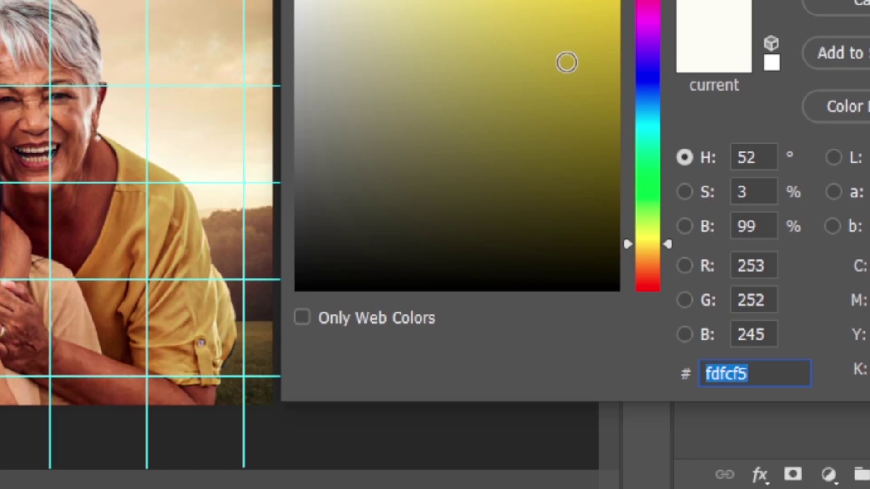
text(A047)
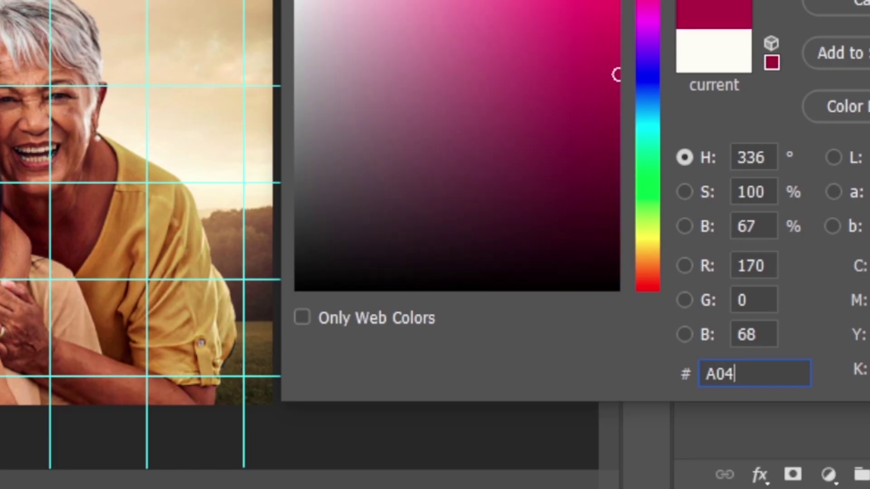
text(00)
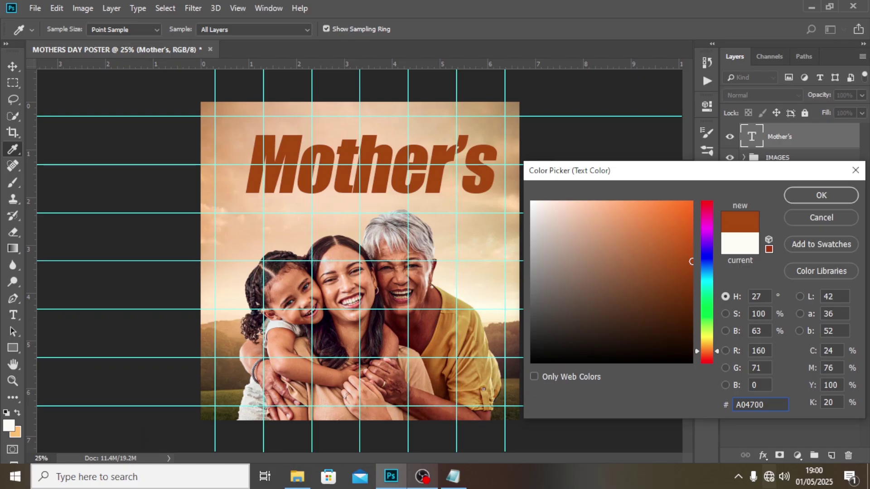
click(803, 197)
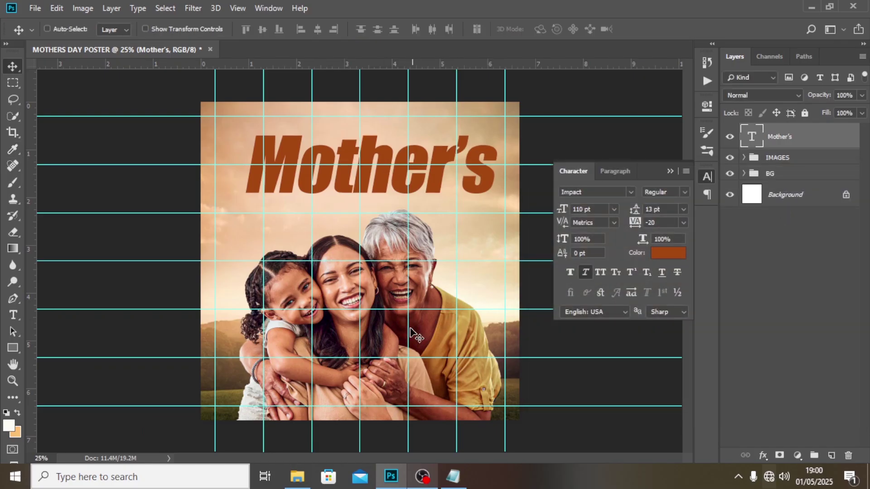
Lower the Mother's title behind the family by moving its layer beneath the IMAGES group, and rotate it to about -10.3 degrees.
drag(342, 147, 336, 175)
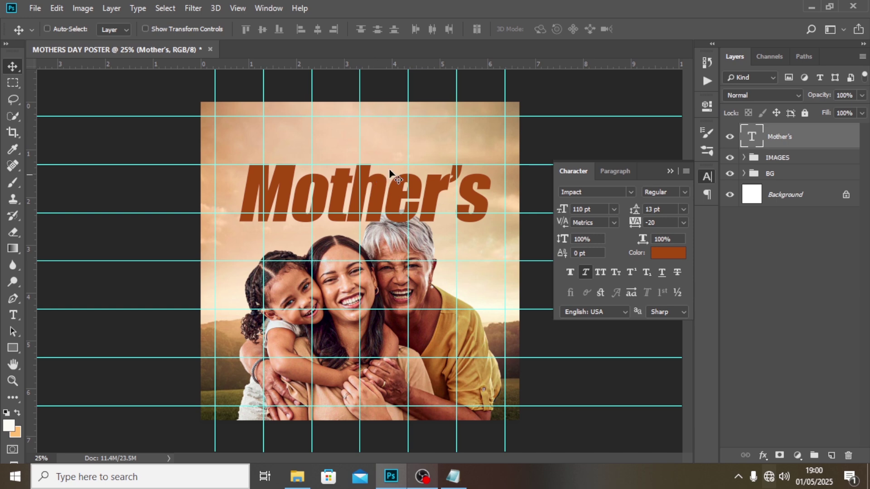
drag(786, 144, 783, 167)
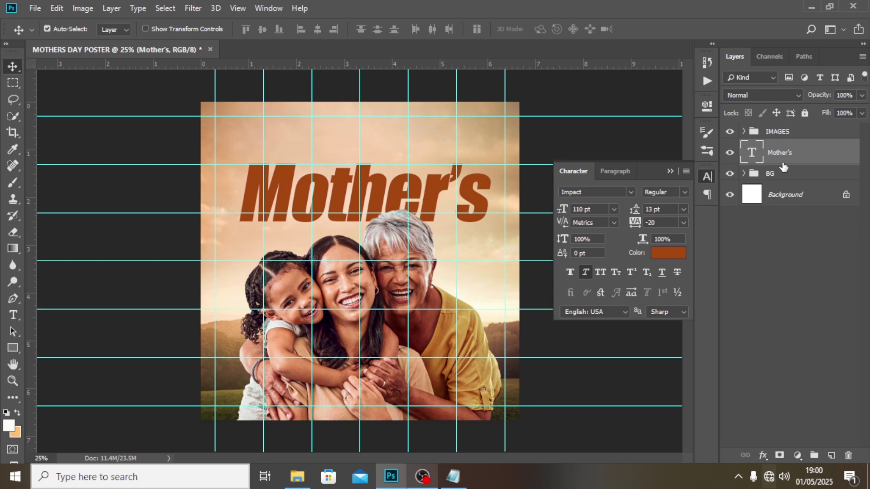
key(ctrl+t)
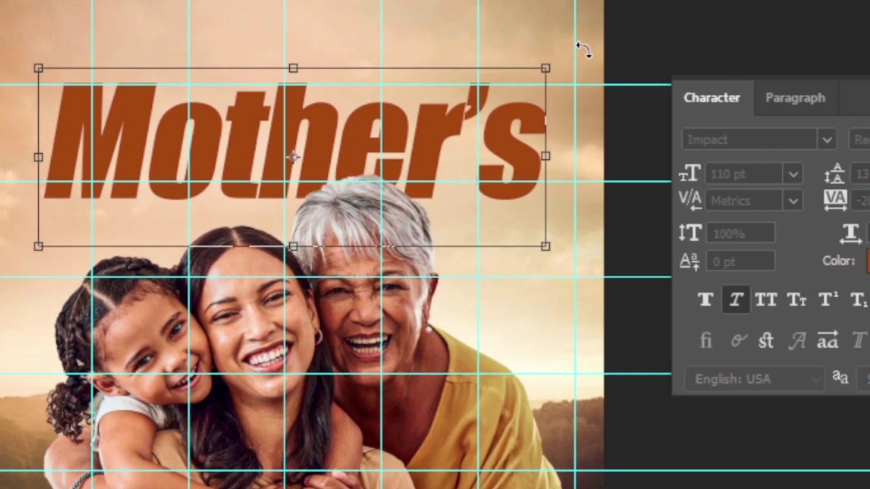
drag(506, 145, 507, 129)
drag(582, 14, 570, 1)
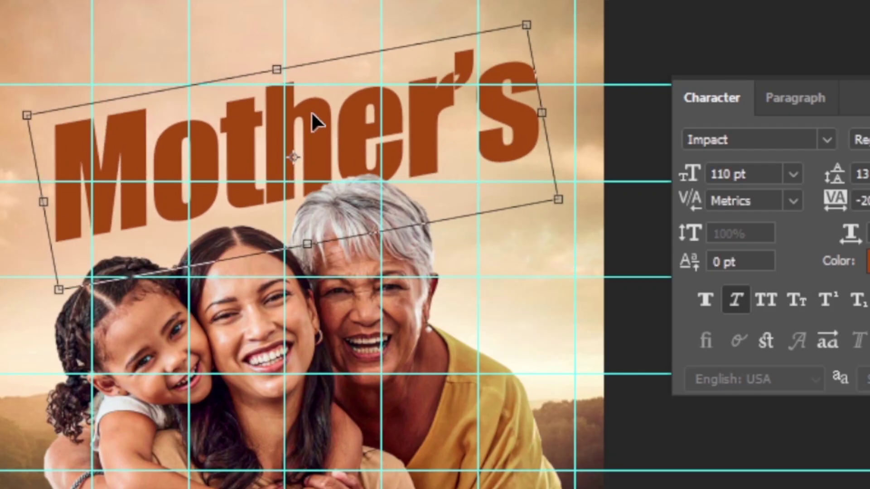
drag(311, 111, 306, 131)
drag(370, 193, 370, 193)
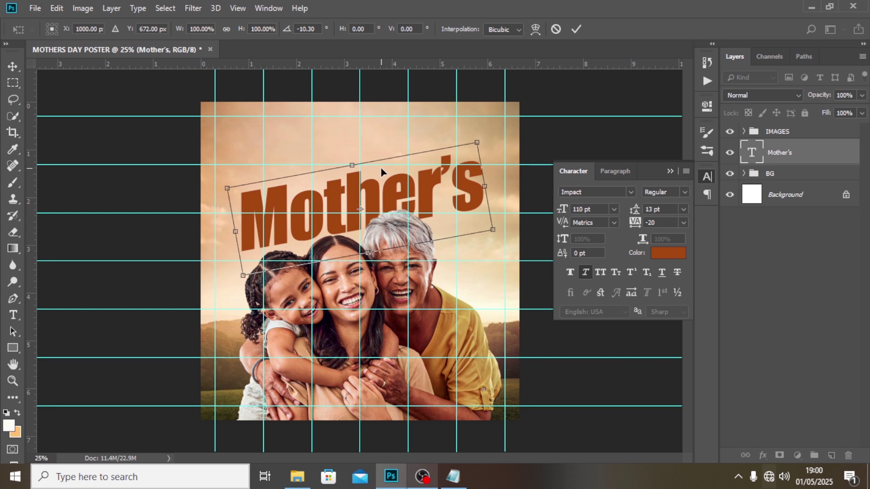
key(Return)
Duplicate the Mother's text layer and replace the copy's text with "Day".
key(ctrl+j)
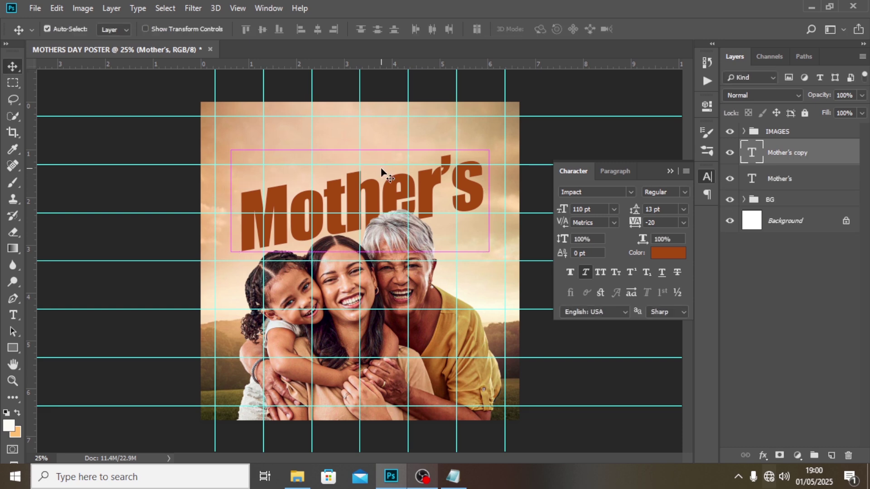
double_click(752, 155)
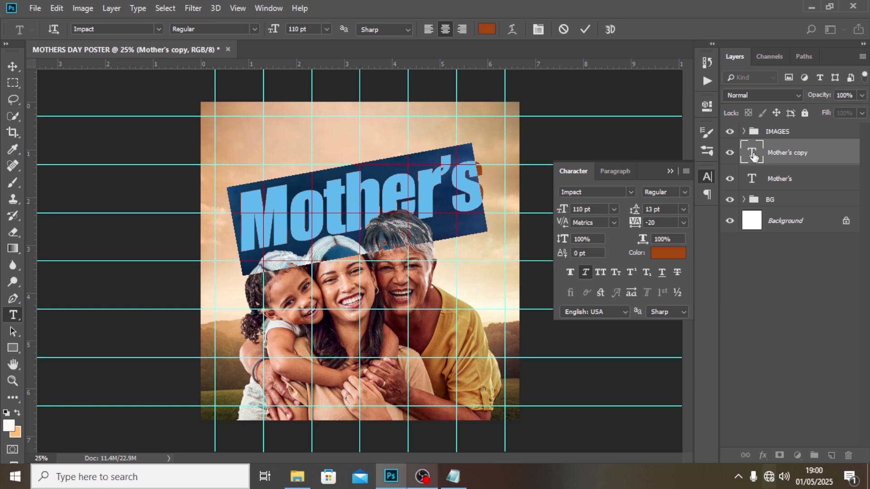
text(Day)
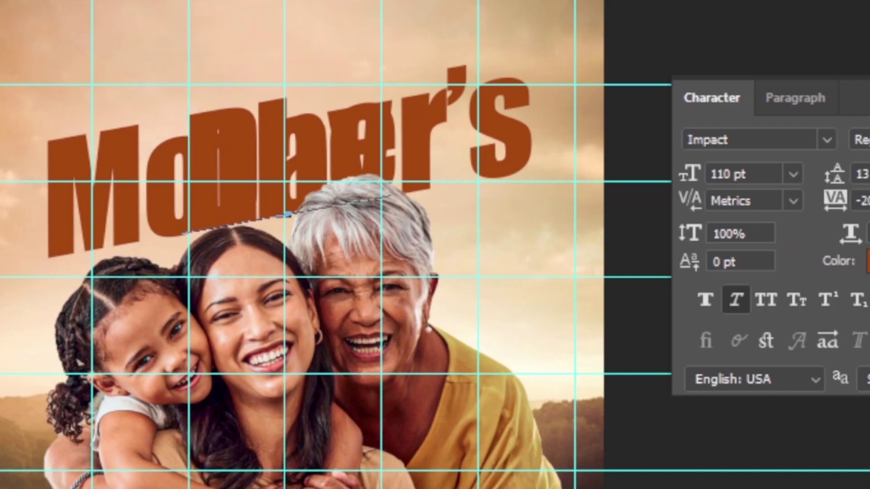
key(ctrl+Return)
Move the Day text below the end of the Mother's title and set its font size to 80 pt.
drag(223, 116, 460, 200)
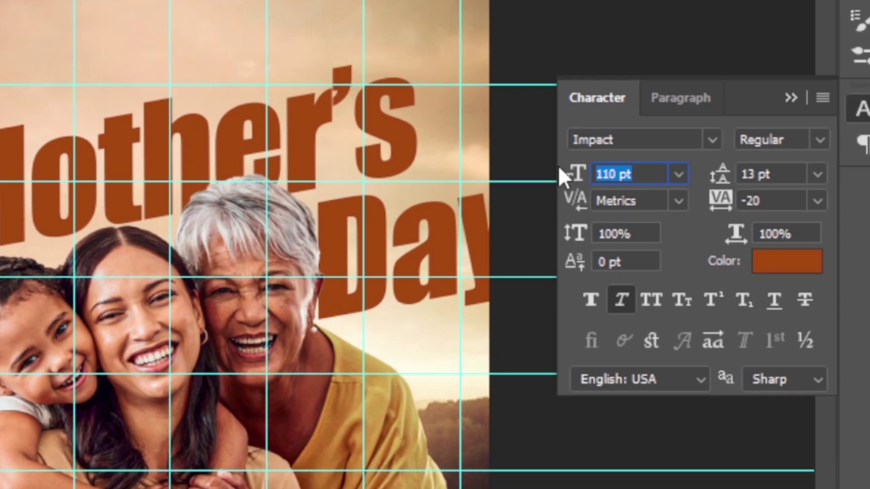
text(80)
key(Return)
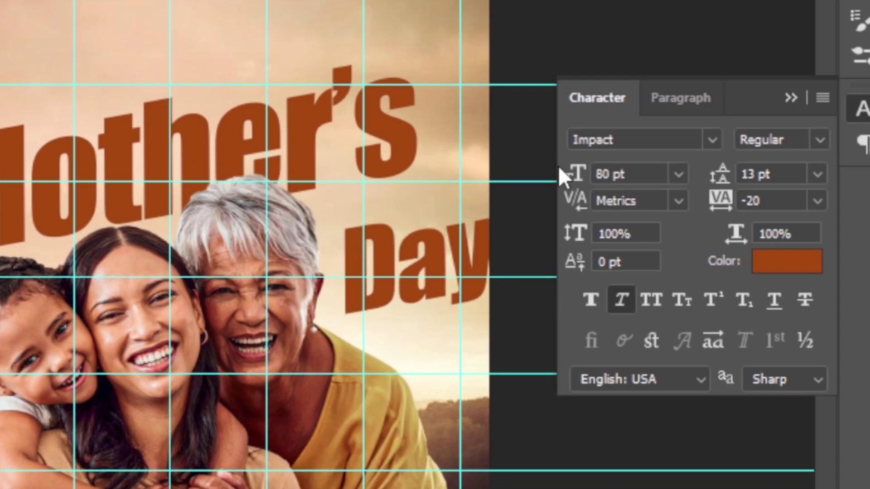
Tuck the Day text closely under the end of Mother's beside the grandmother's head, and rotate it slightly counterclockwise.
drag(430, 253, 416, 231)
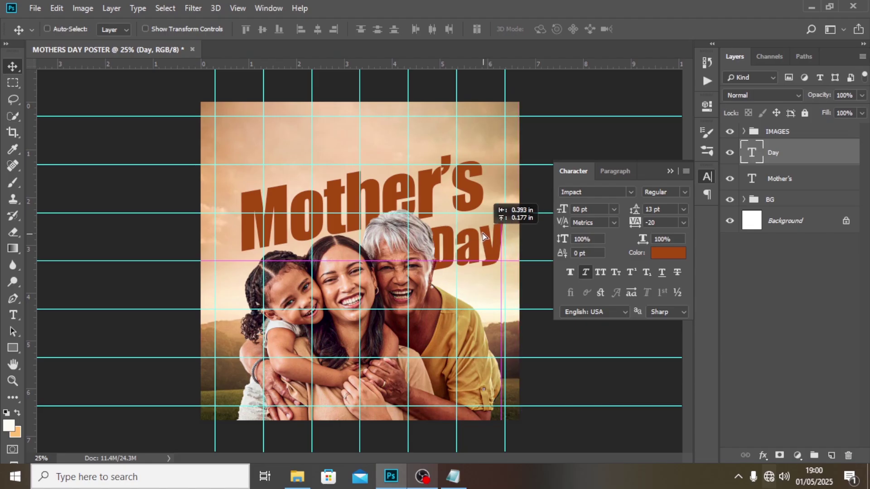
drag(483, 236, 484, 231)
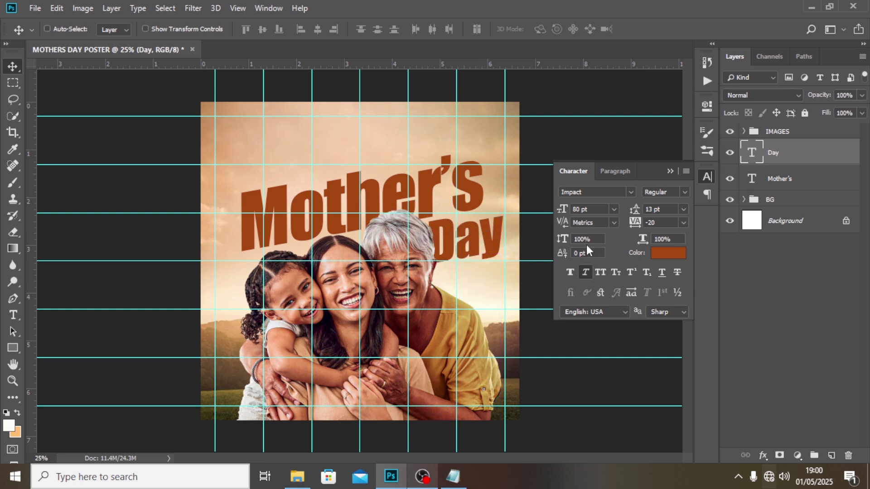
key(ctrl+t)
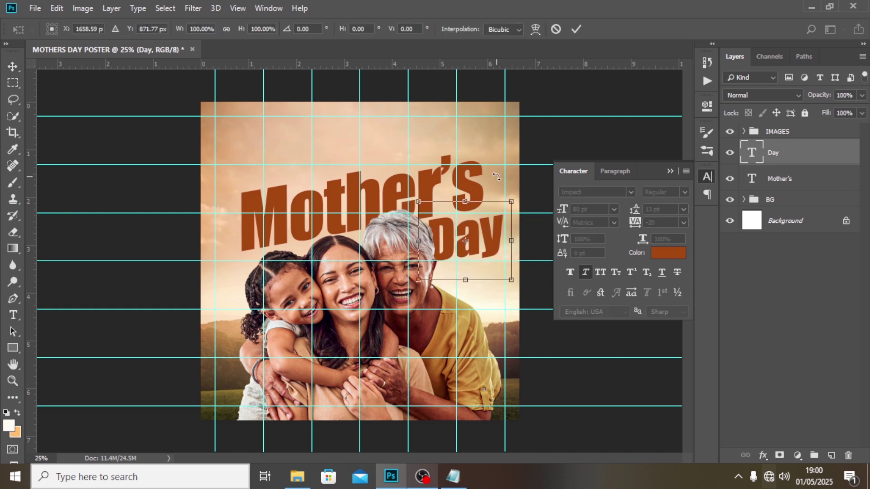
drag(515, 183, 510, 179)
key(Return)
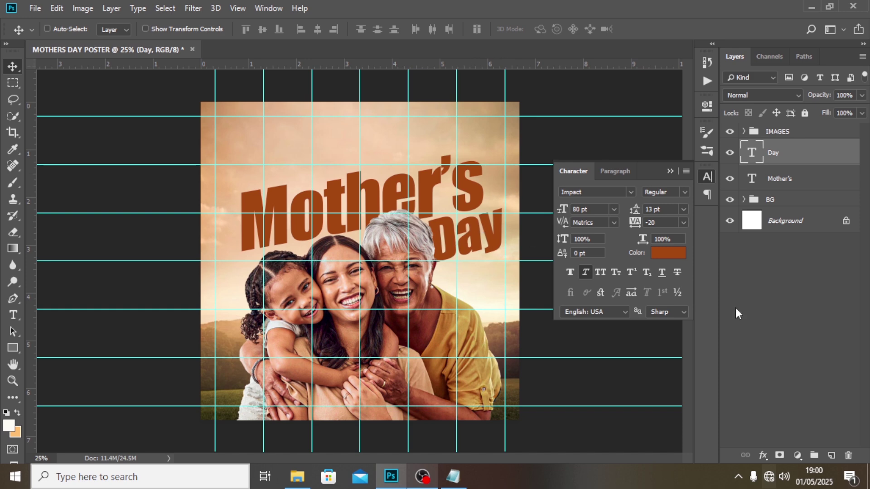
Change the Day text colour to dark brown 371301.
click(669, 254)
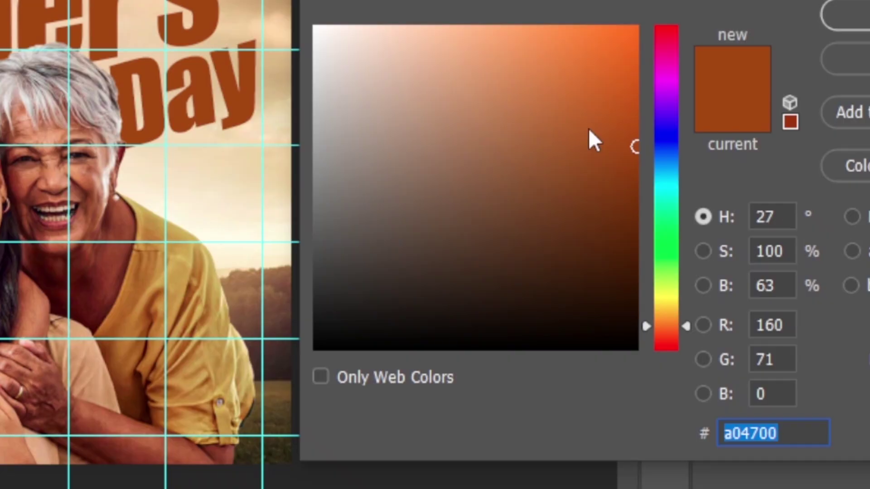
text(37)
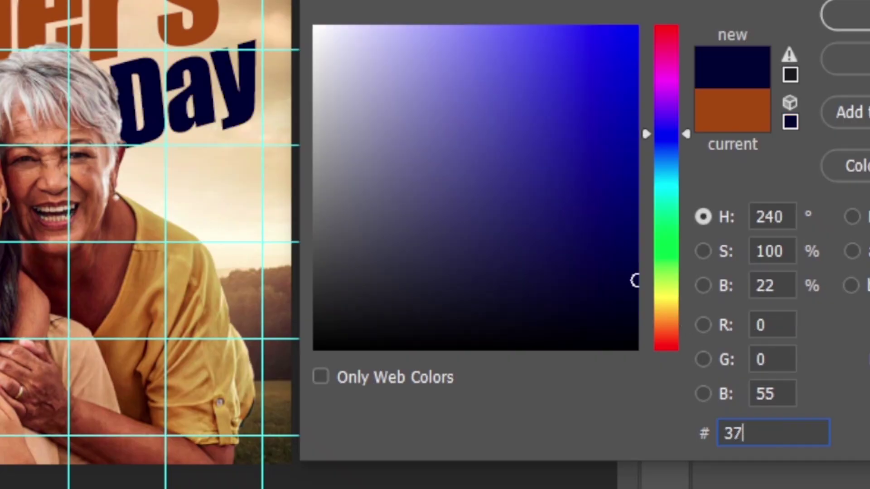
text(13)
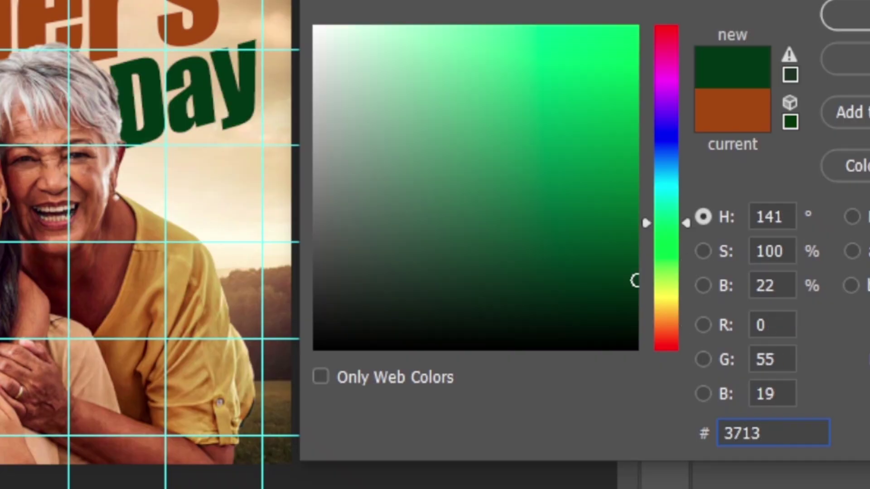
text(01)
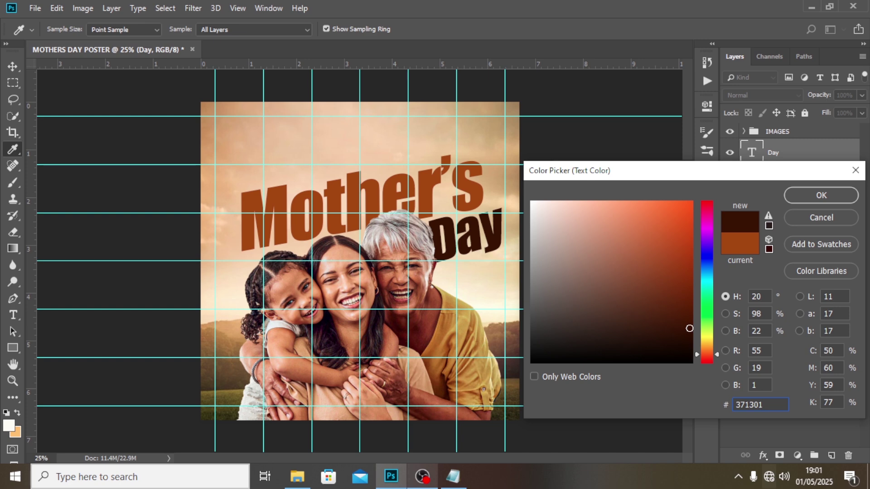
click(815, 199)
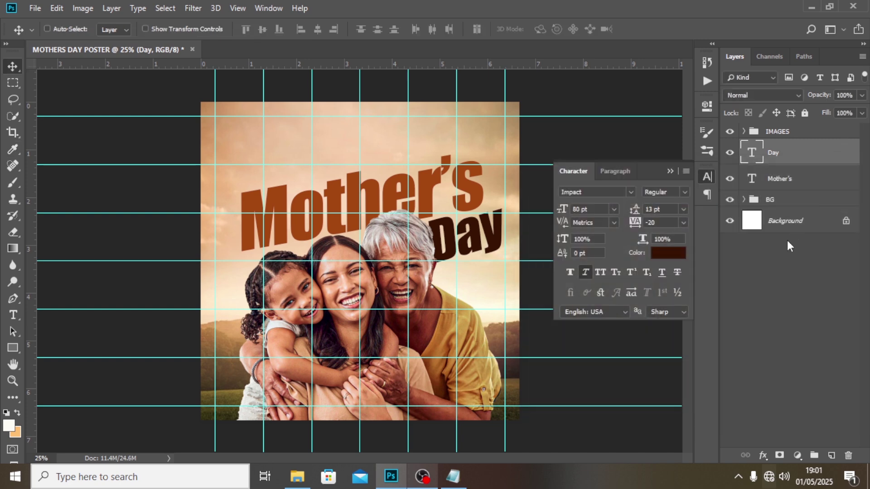
Add a text layer reading Happy, copied from the Notepad notes, and place it just above the Mother's title.
key(t)
click(307, 129)
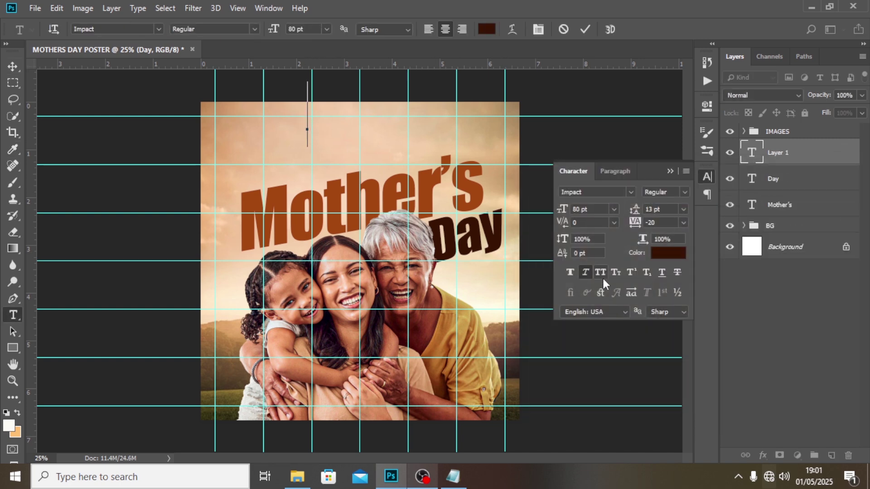
click(453, 477)
drag(131, 219, 80, 218)
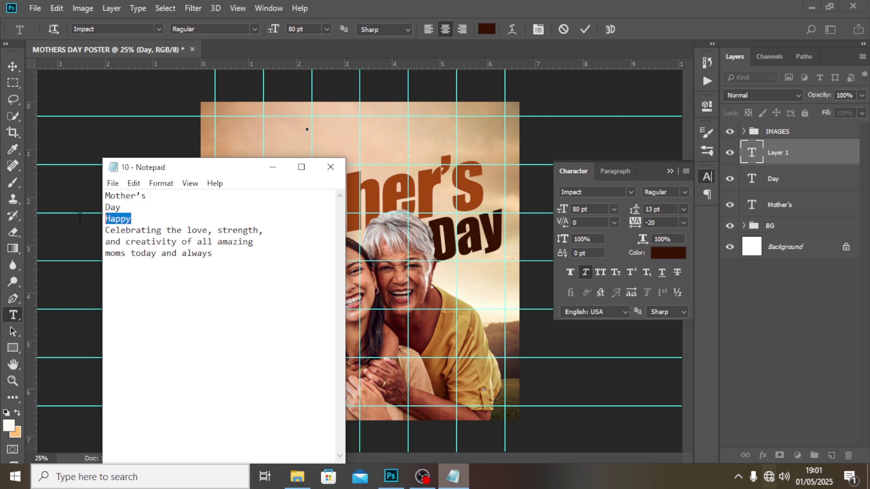
key(ctrl+c)
click(387, 10)
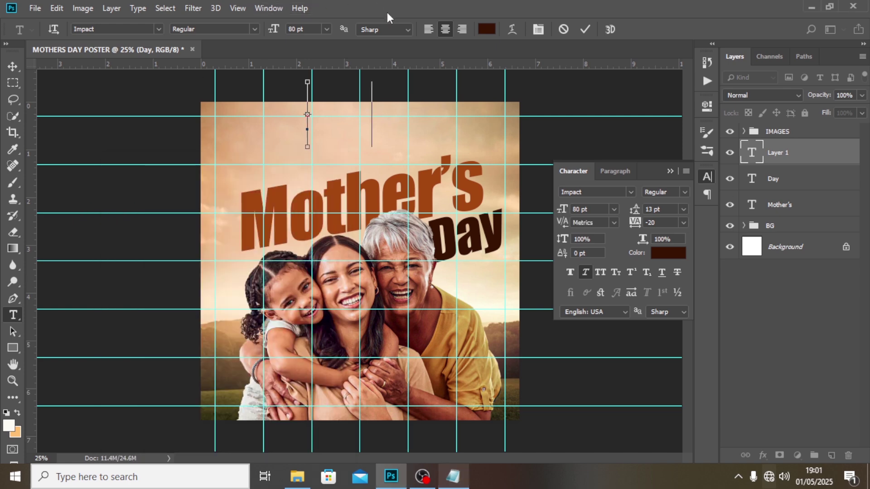
key(ctrl+v)
key(ctrl+Return)
key(v)
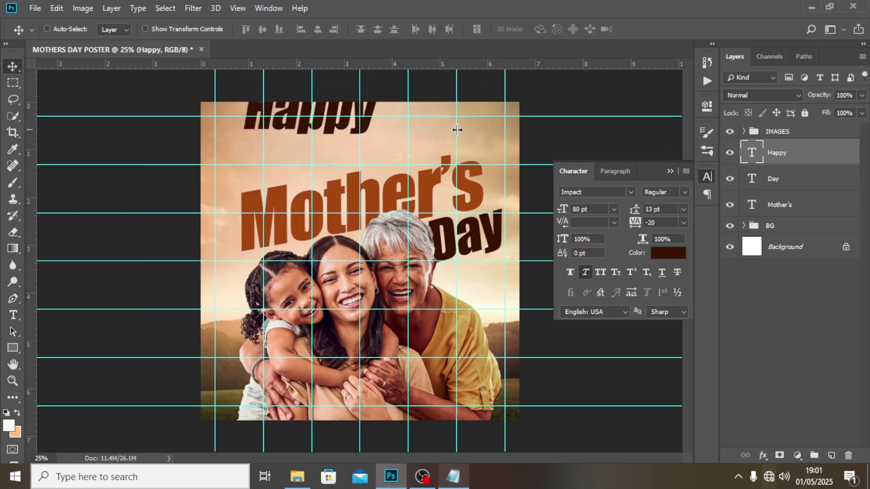
drag(329, 128, 337, 157)
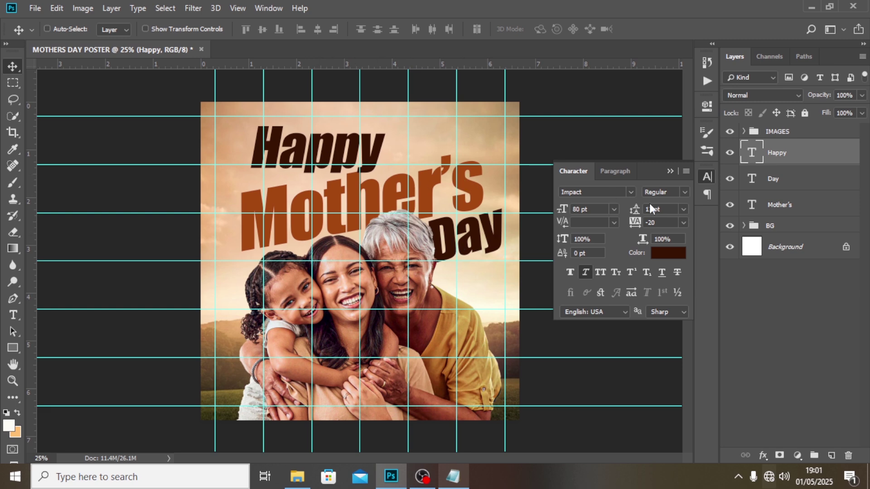
Change the Happy text's font to Autografia PERSONAL USE ONLY Thin and shift it right to sit over the middle of Mother's.
click(620, 192)
text(auto)
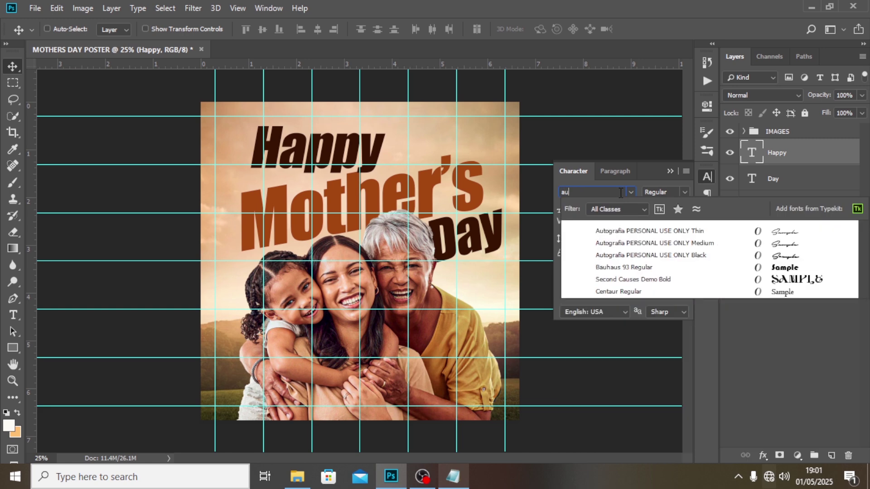
click(634, 231)
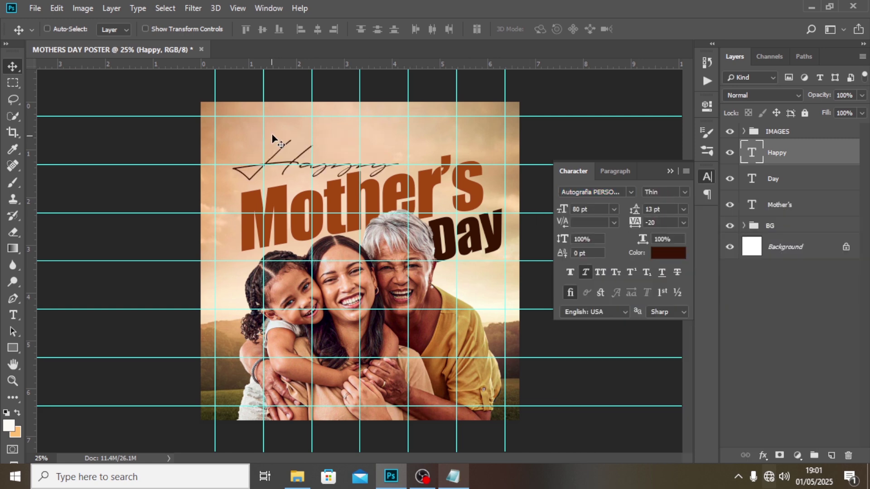
drag(345, 151, 384, 151)
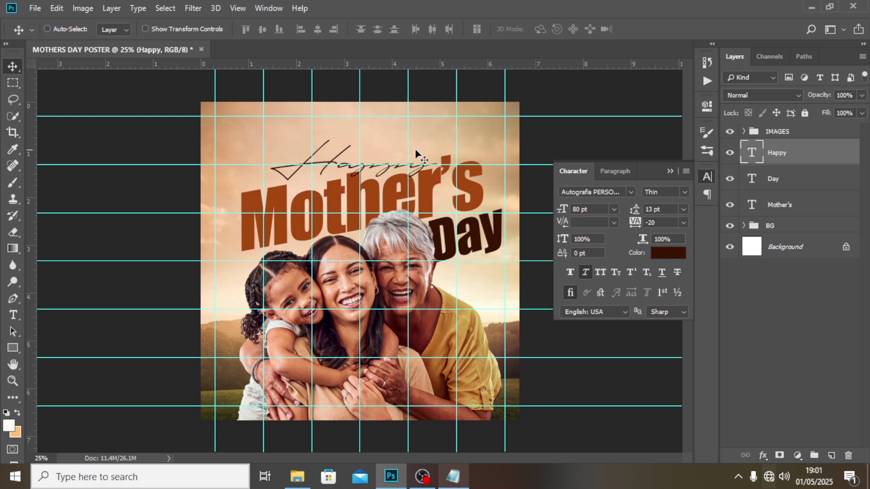
Set the Happy text's font style to Medium and its size to 86 pt.
click(683, 191)
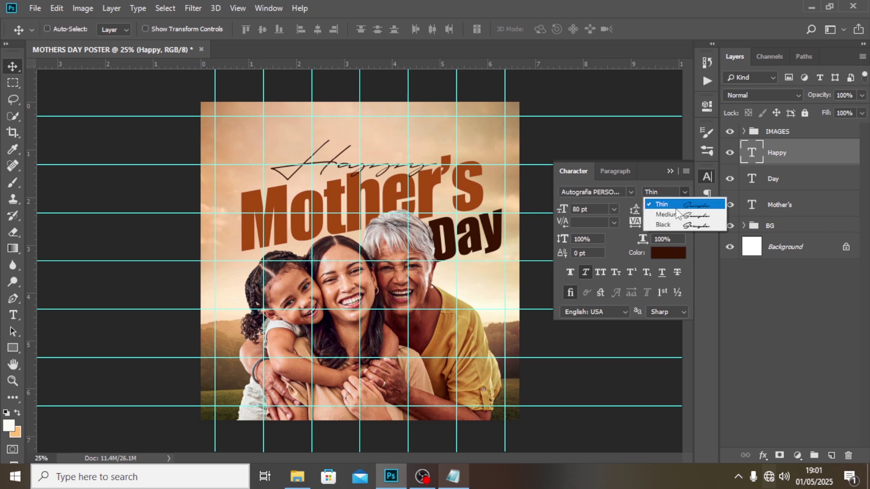
click(677, 208)
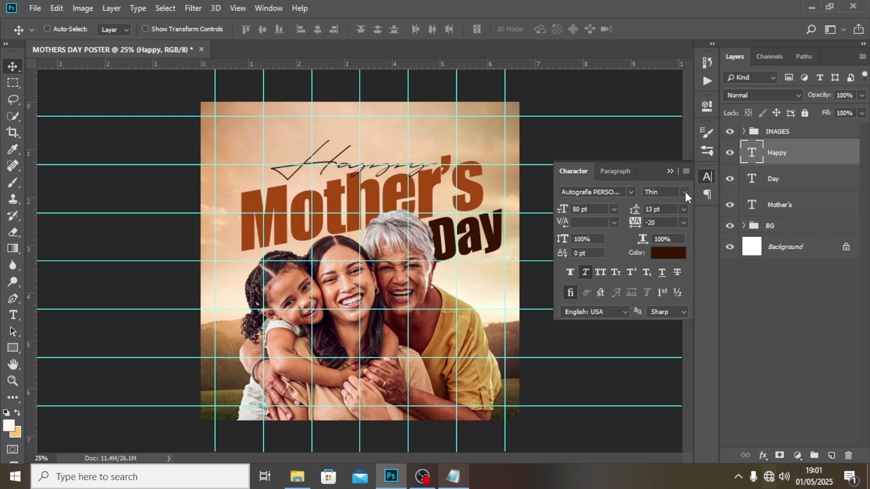
click(684, 192)
click(671, 212)
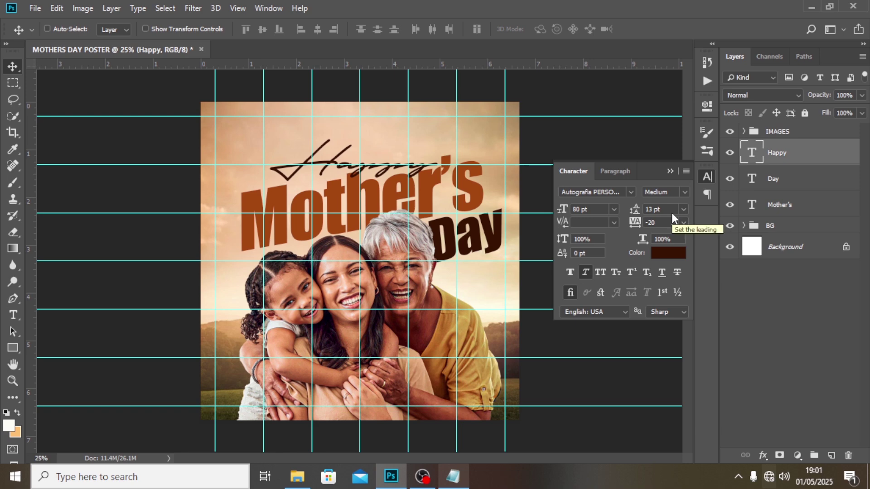
click(596, 211)
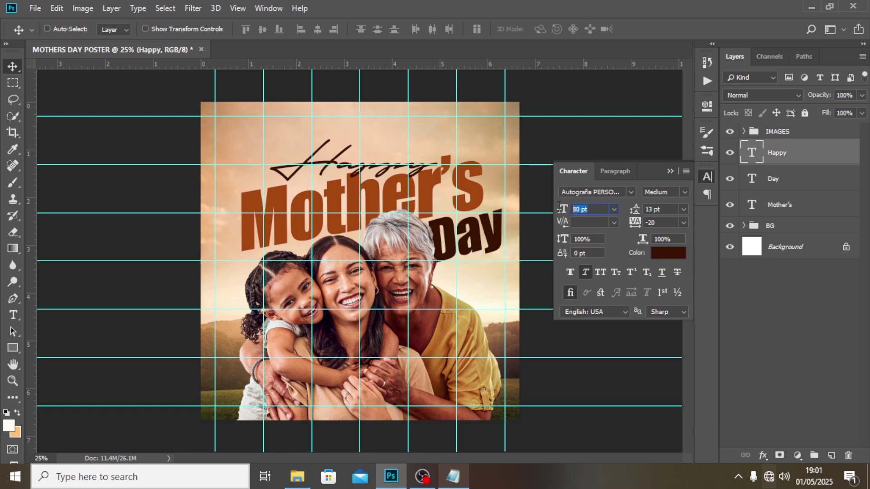
text(86)
key(Return)
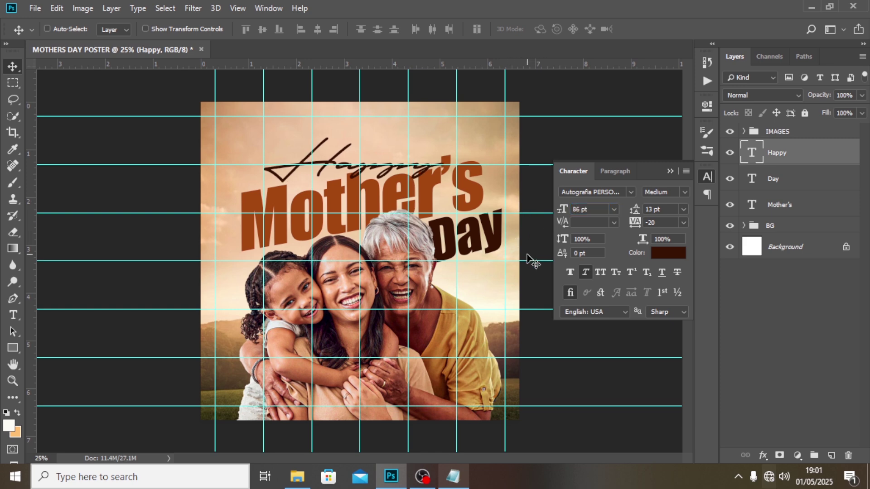
Change the Happy text colour to reddish brown 6c2400.
click(665, 254)
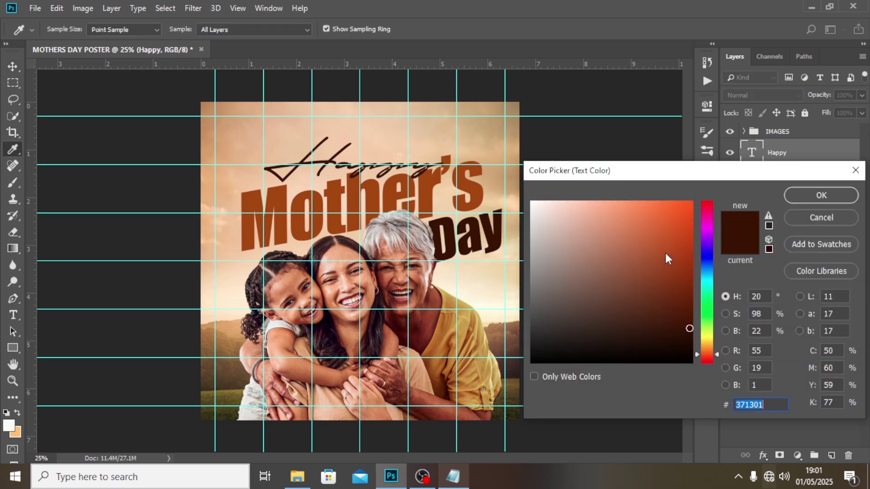
text(6c)
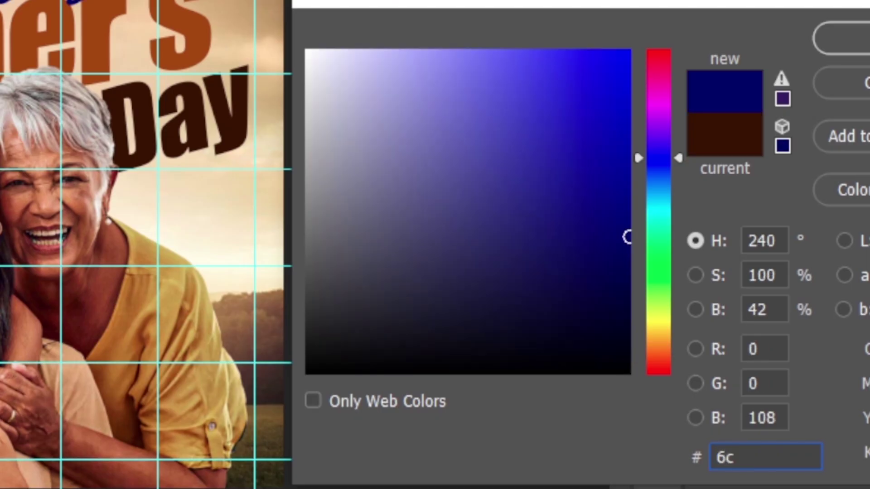
text(240)
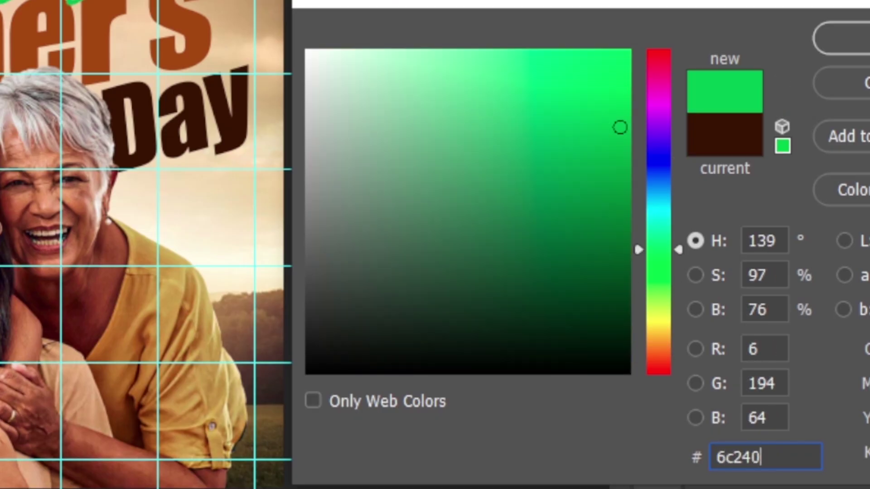
text(0)
click(843, 38)
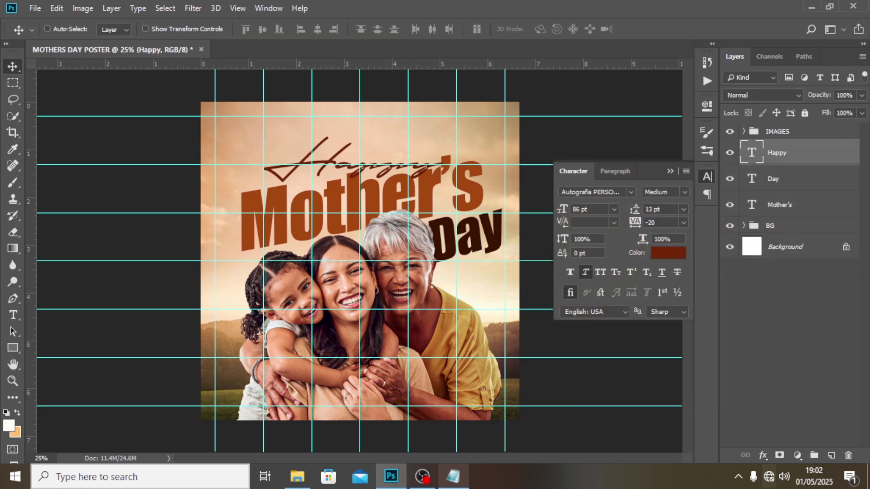
Rotate the Happy text slightly counterclockwise to follow the tilt of Mother's and adjust its height just over the title.
key(ctrl+t)
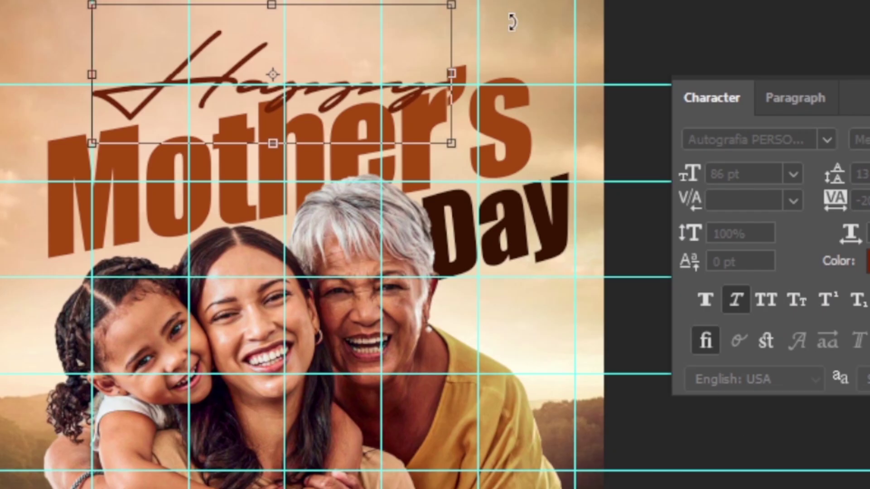
drag(512, 21, 504, 1)
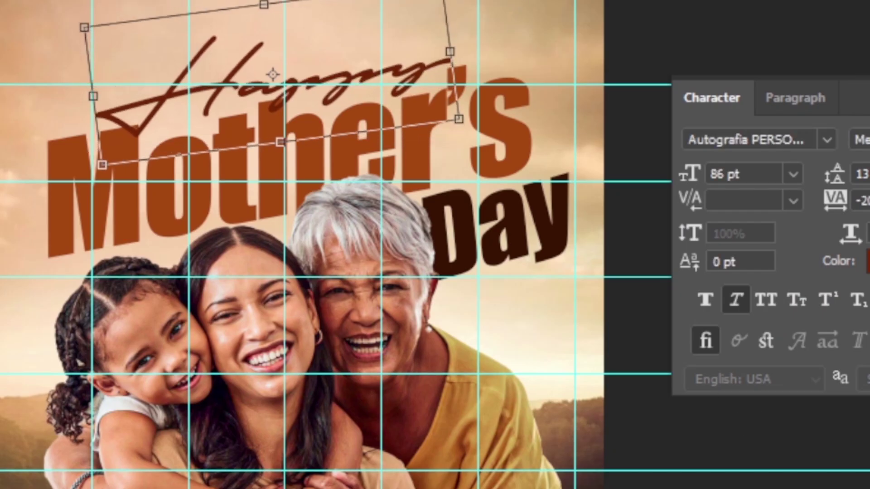
key(Return)
key(shift+Down)
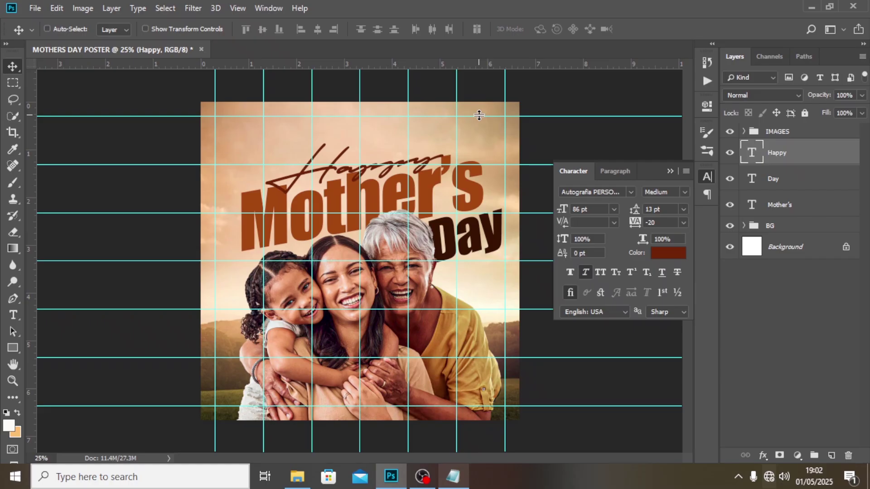
key(shift+Up)
key(shift+Up)
key(shift+Up)
key(shift+Up)
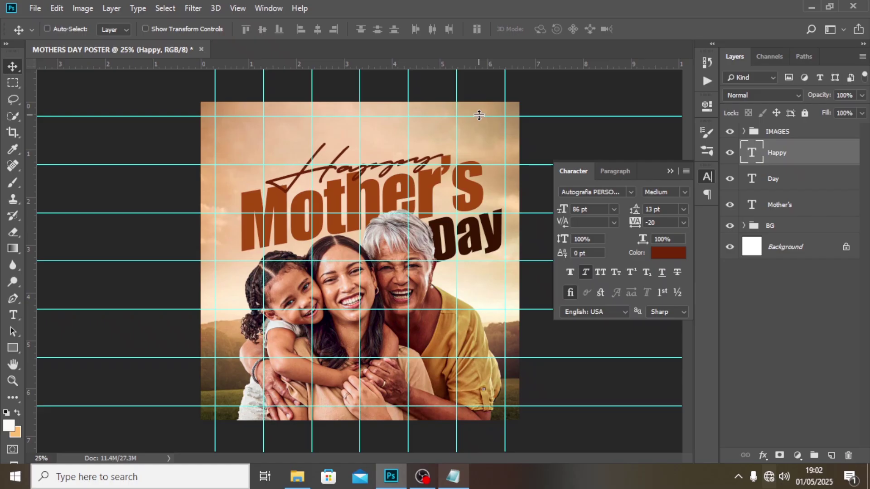
Nudge the Happy text slightly right over the Mother's title and hide the guides.
key(ctrl+h)
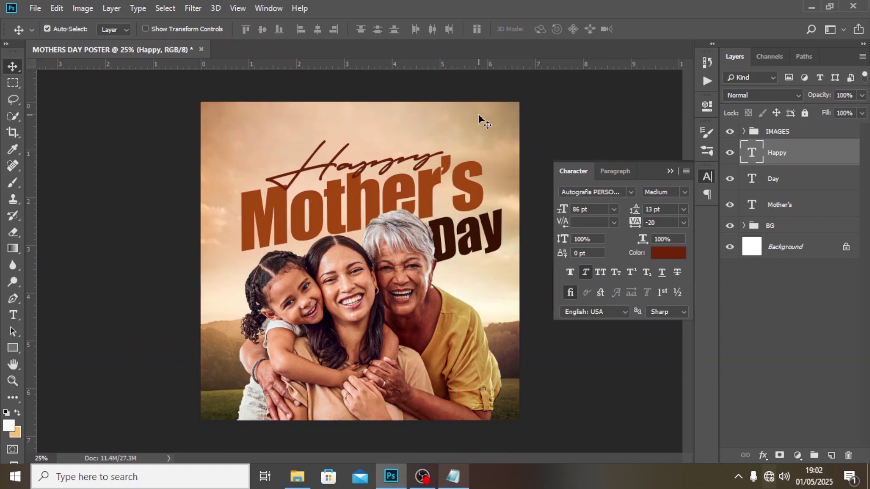
key(ctrl+h)
key(ctrl+t)
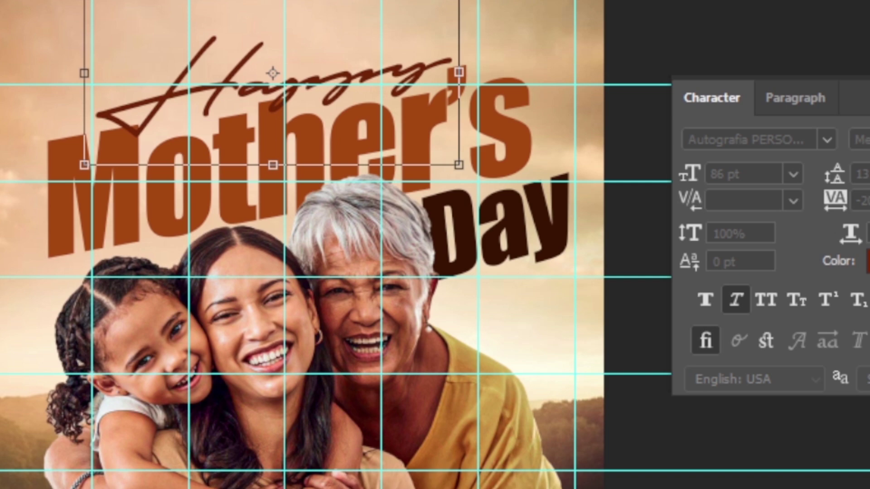
key(shift+Right)
key(shift+Right)
key(Return)
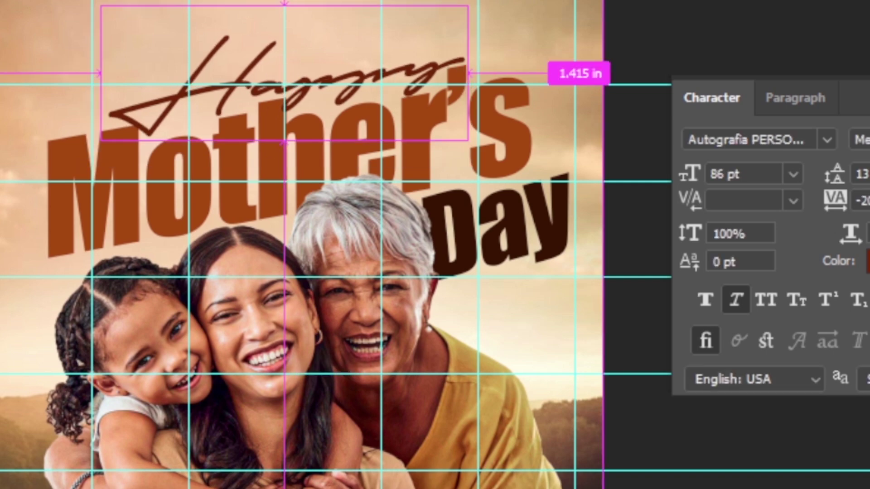
key(ctrl+h)
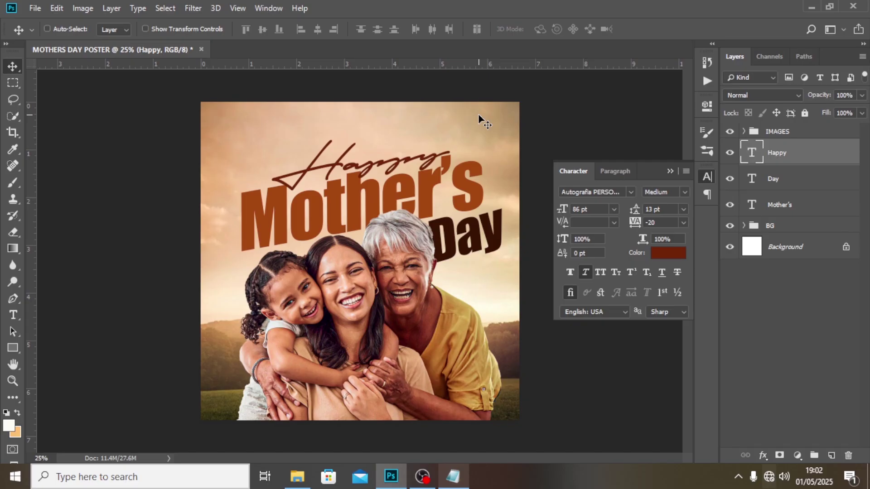
key(shift+Left)
key(shift+Left)
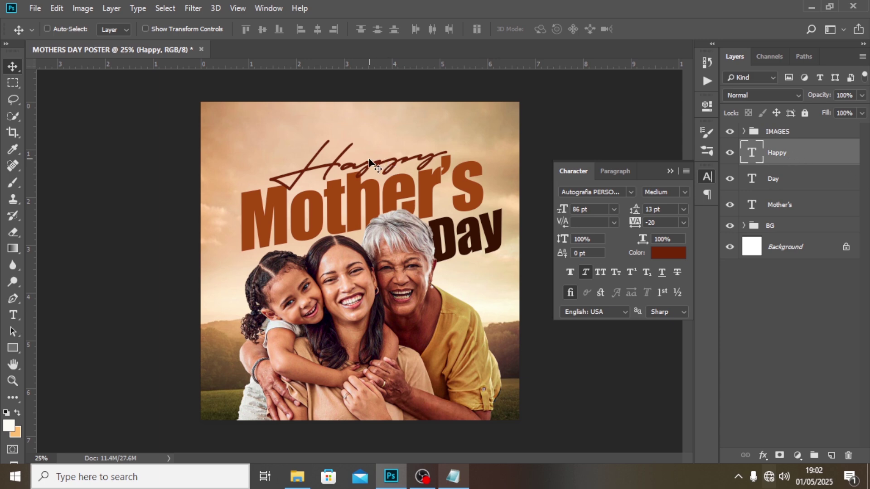
Add a drop shadow to the Happy layer with Normal blend mode and white as the shadow colour.
double_click(840, 145)
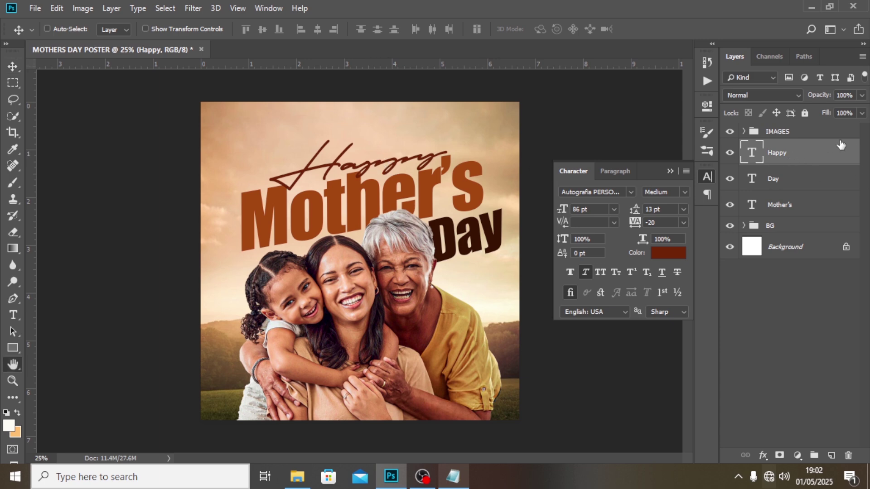
click(392, 264)
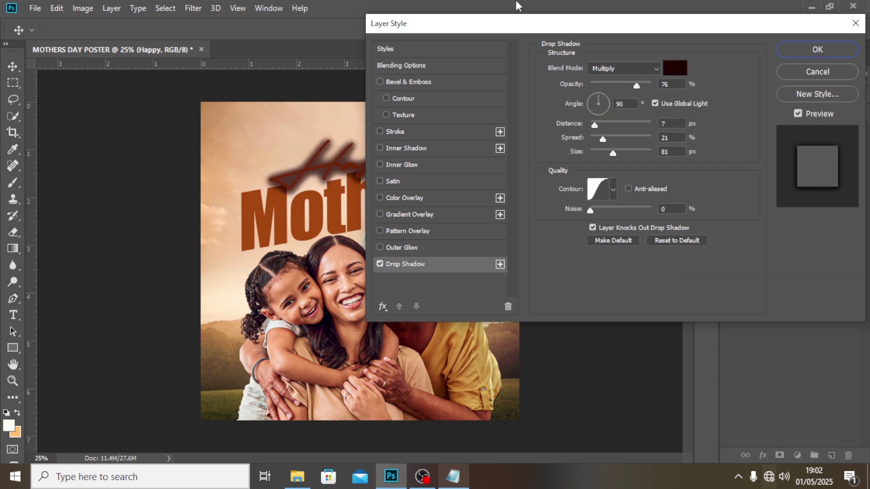
drag(504, 31, 584, 23)
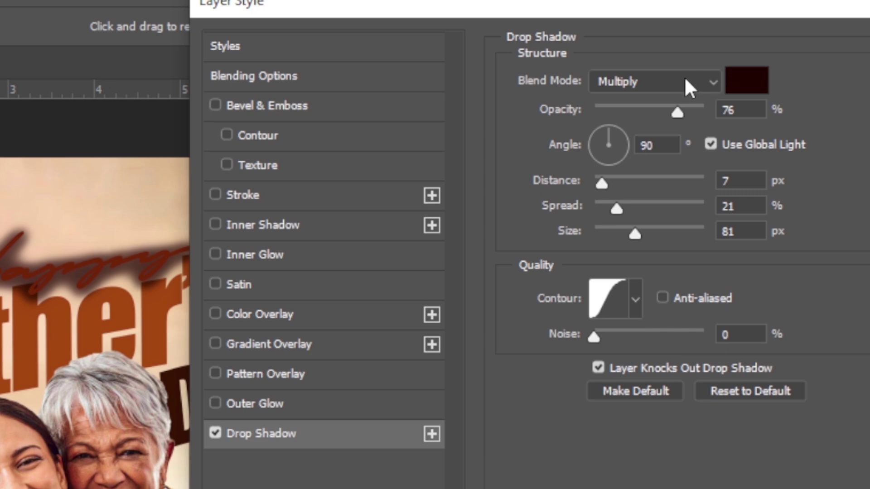
click(685, 80)
click(624, 102)
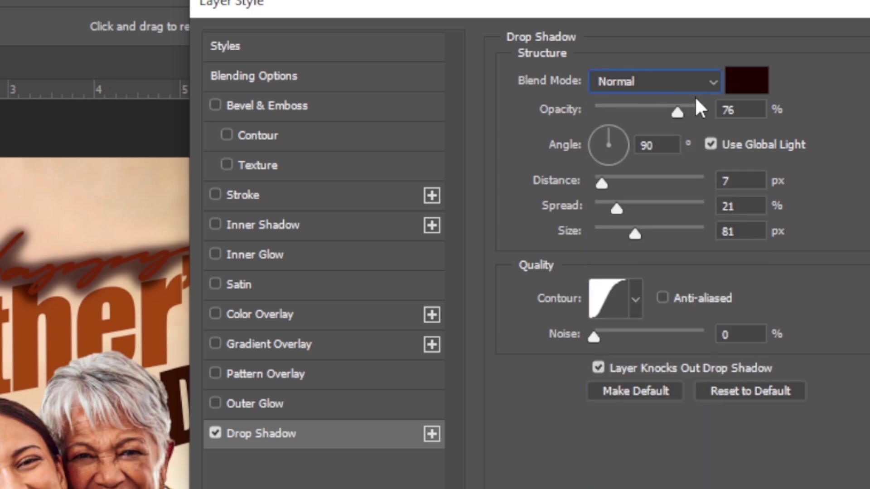
click(743, 86)
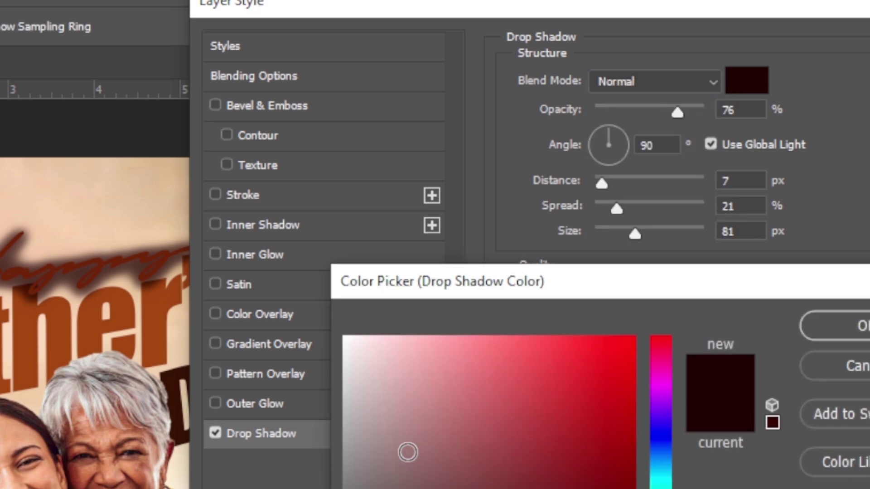
drag(408, 452, 285, 277)
click(843, 335)
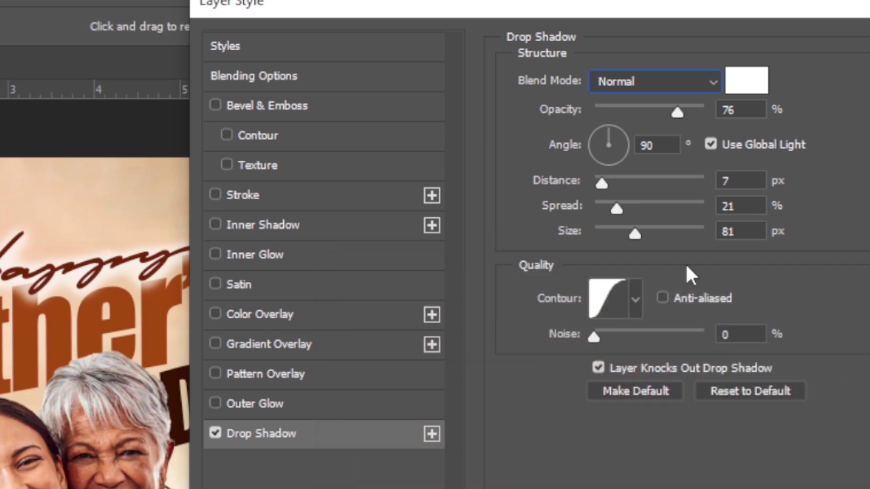
Set the Happy text's drop shadow to 100% opacity, 141° angle, 15 px distance, 0% spread and 24 px size.
drag(678, 114, 740, 113)
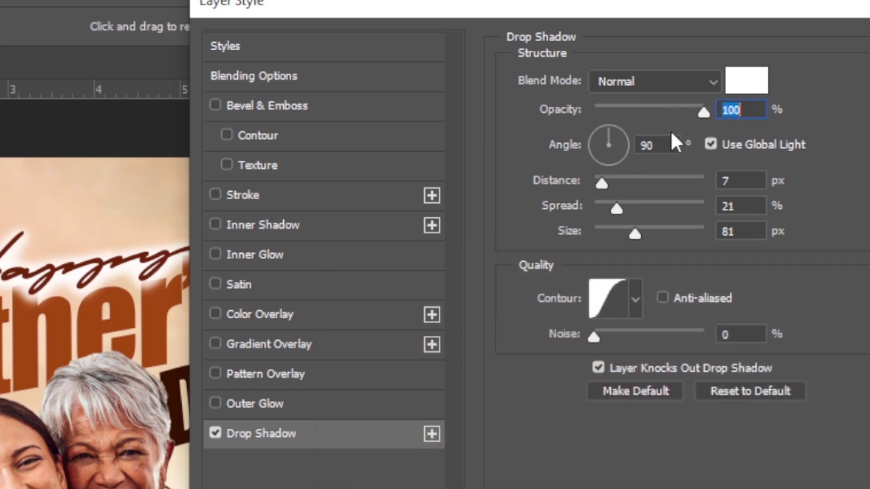
click(657, 145)
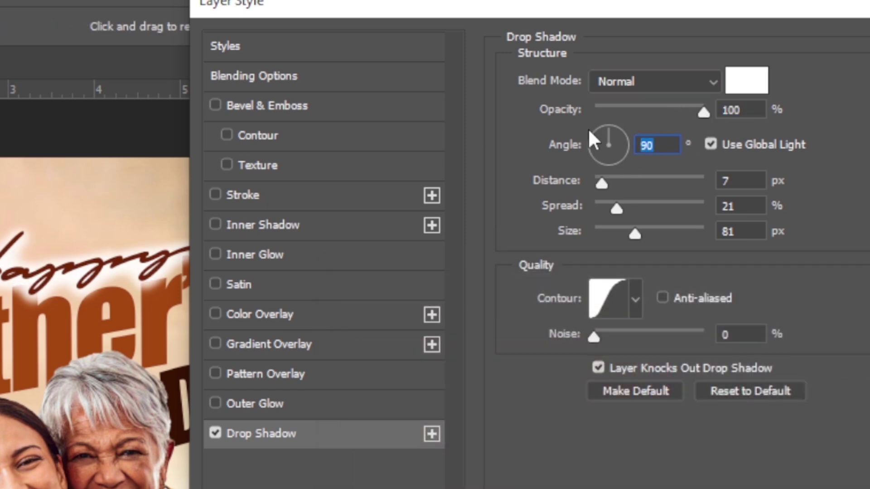
text(14)
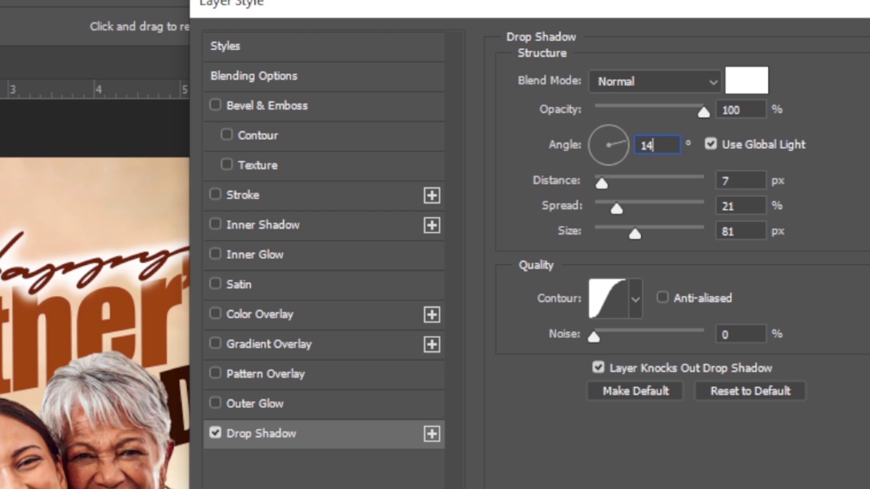
text(1)
click(747, 182)
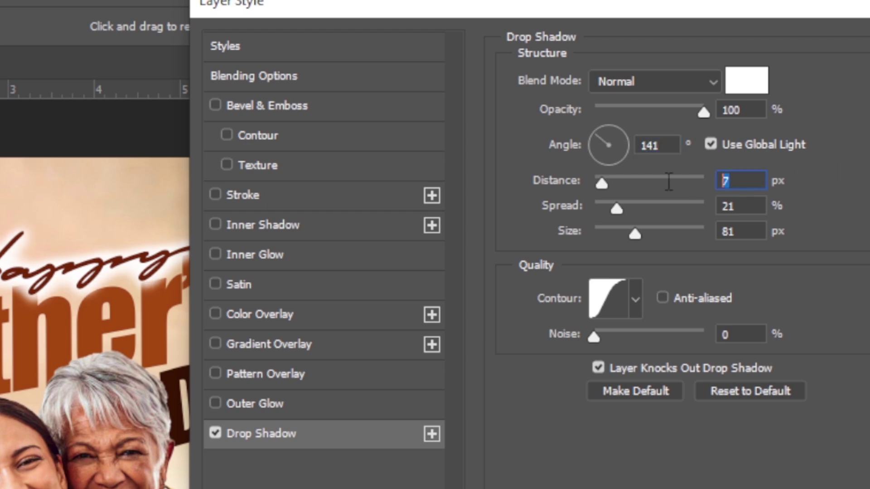
text(15)
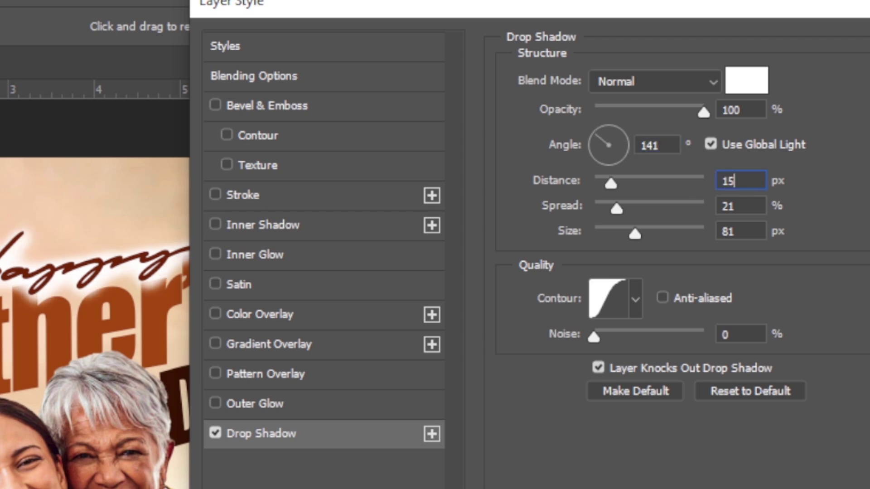
click(737, 206)
text(0)
click(738, 230)
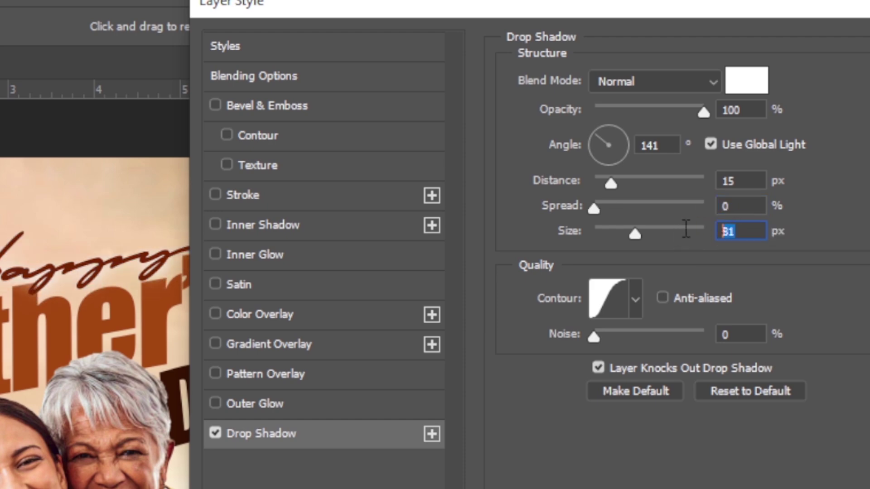
text(24)
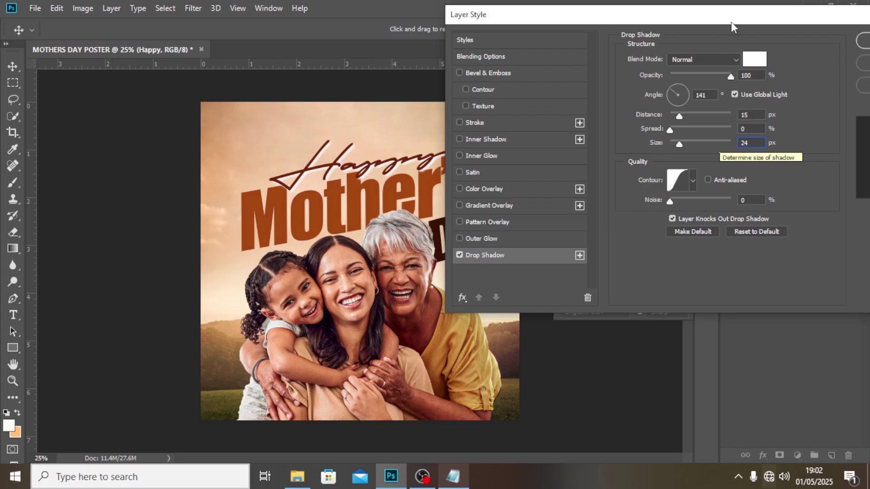
key(Return)
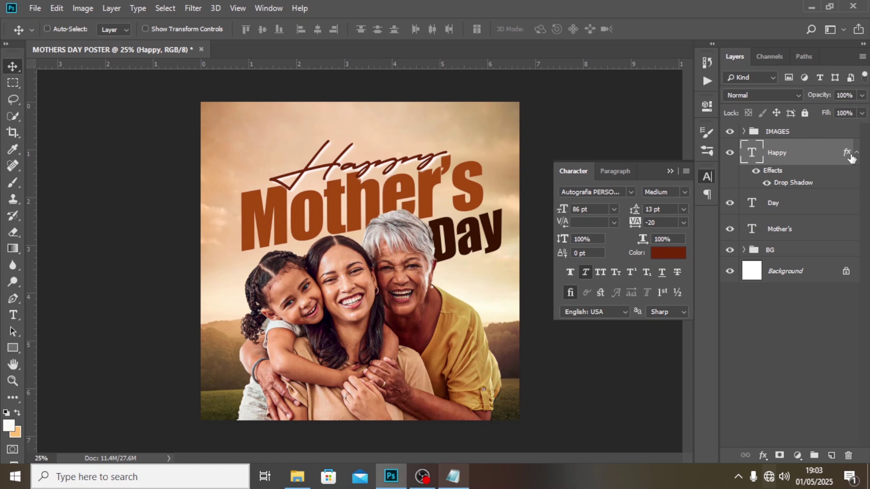
Group the Happy, Day and Mother's text layers and name the group MOTHERS DY.
click(857, 154)
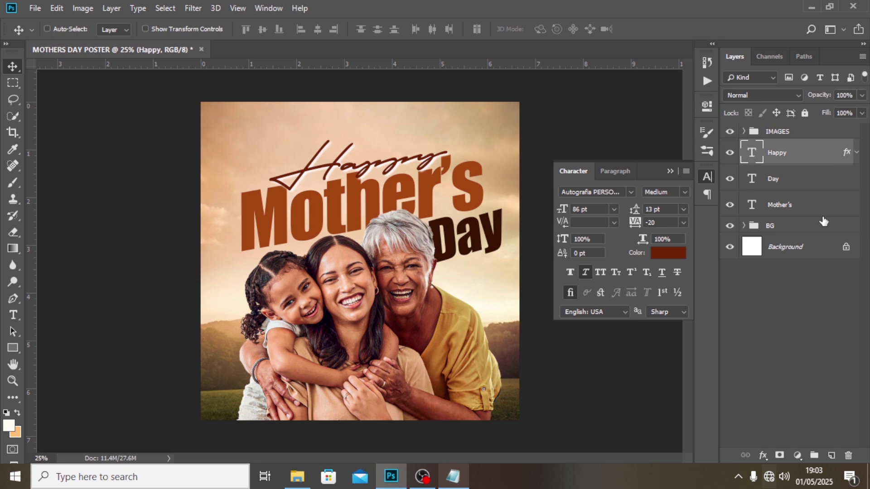
shift+click(811, 225)
key(ctrl)
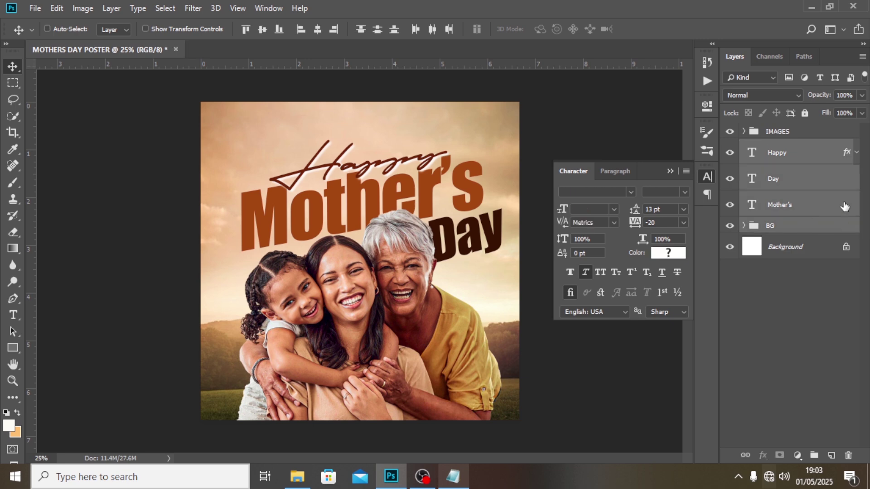
ctrl+click(811, 226)
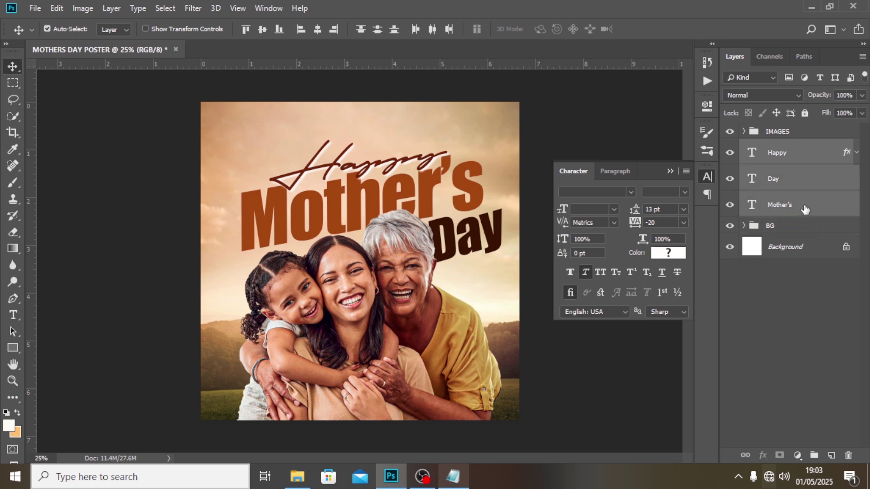
key(ctrl+g)
double_click(776, 149)
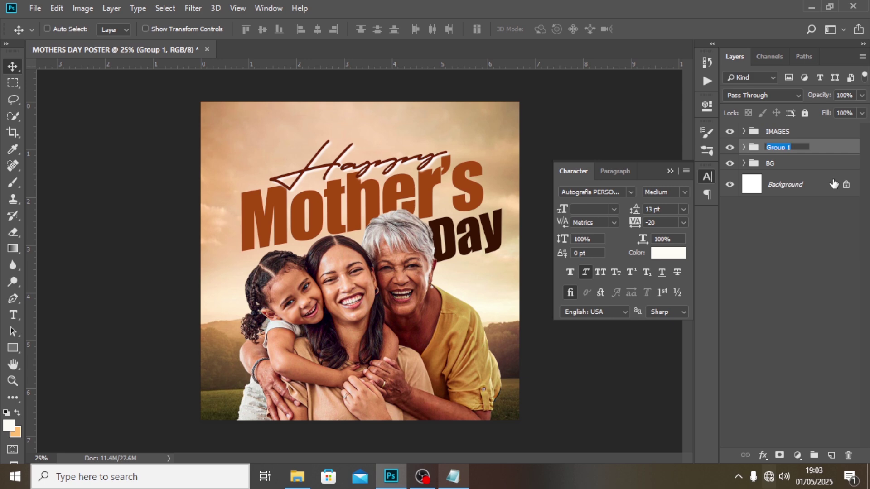
text(MOTHERS DY)
key(Return)
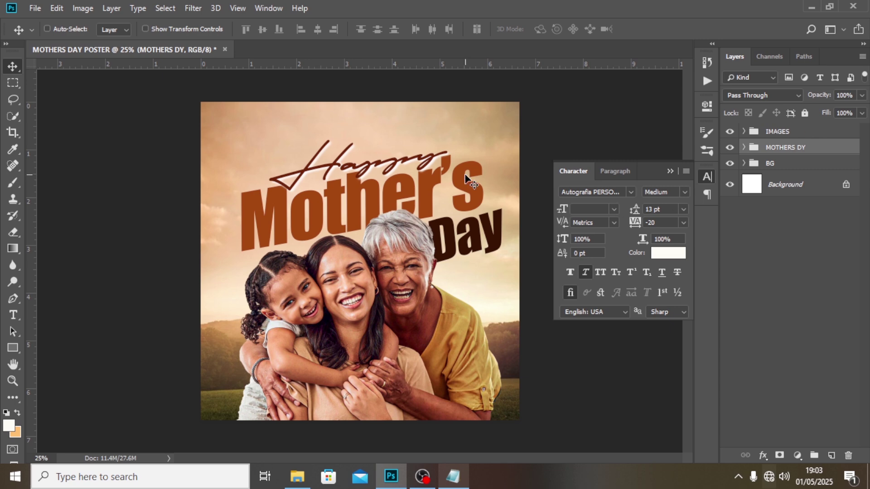
Add a text layer over the family photo with the "Celebrating the love, strength, and creativity of all amazing moms today and always" message copied from Notepad.
click(36, 8)
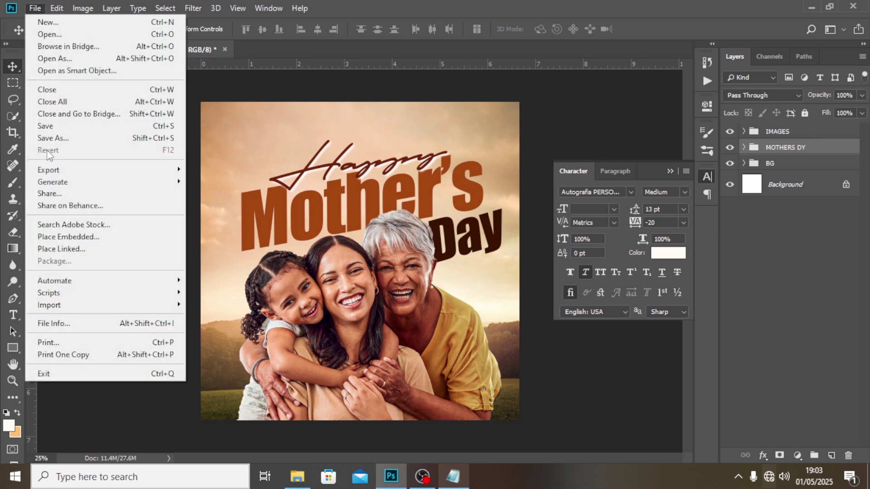
click(425, 1)
key(t)
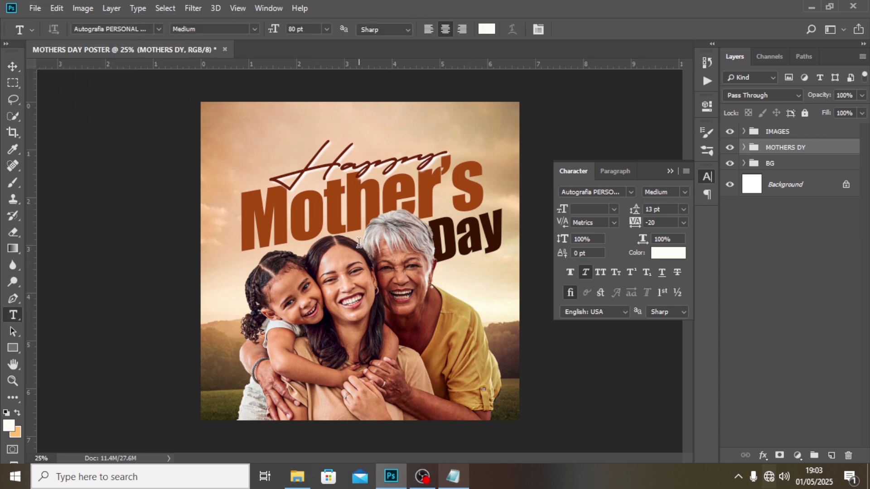
click(334, 354)
click(453, 477)
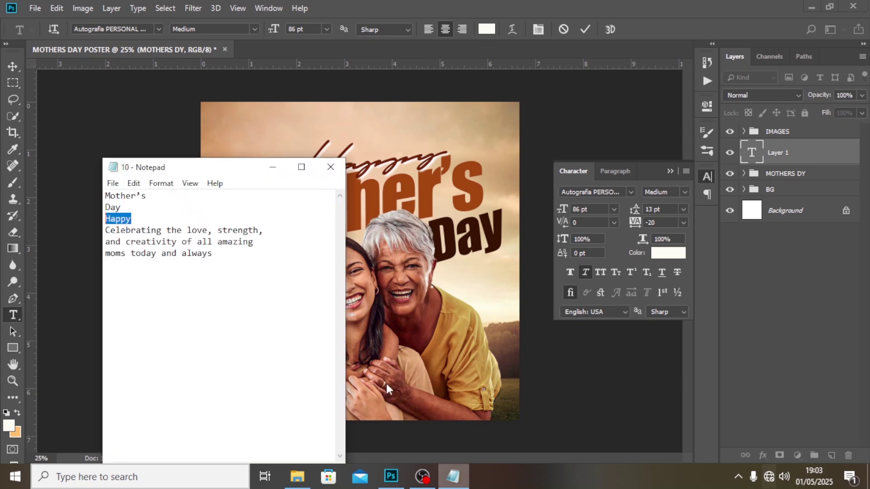
drag(223, 254, 94, 231)
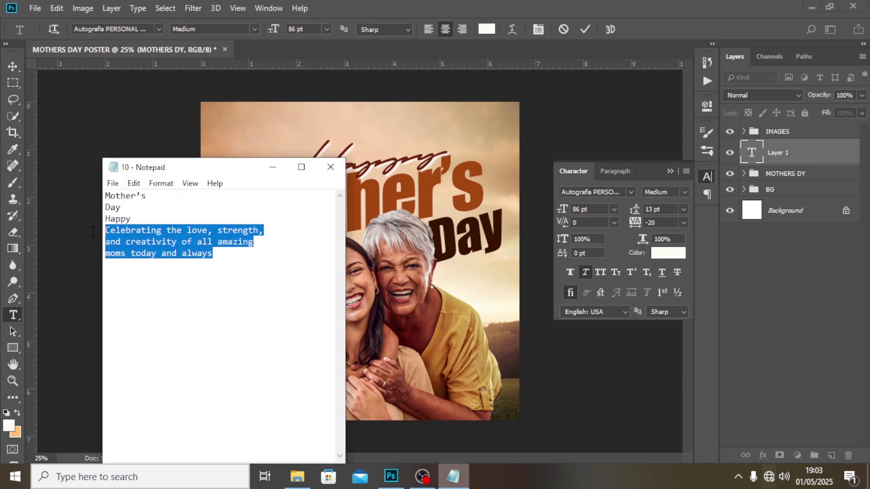
key(ctrl+c)
click(384, 1)
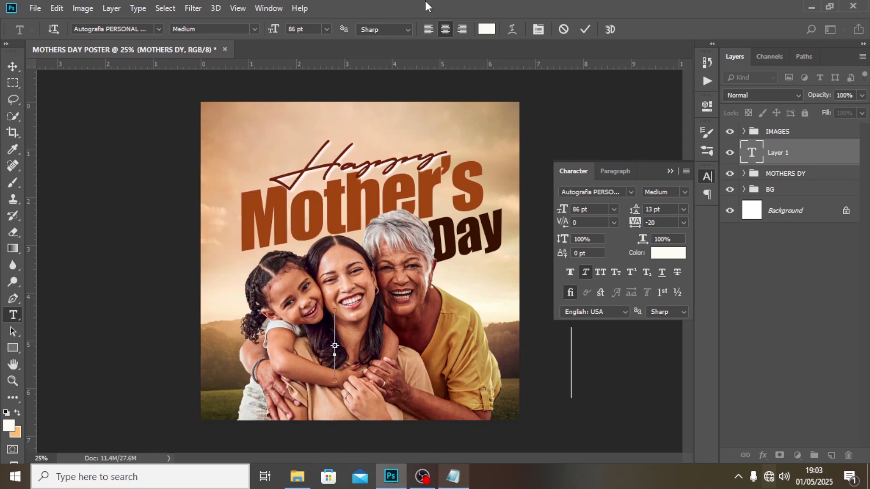
key(ctrl+v)
click(770, 151)
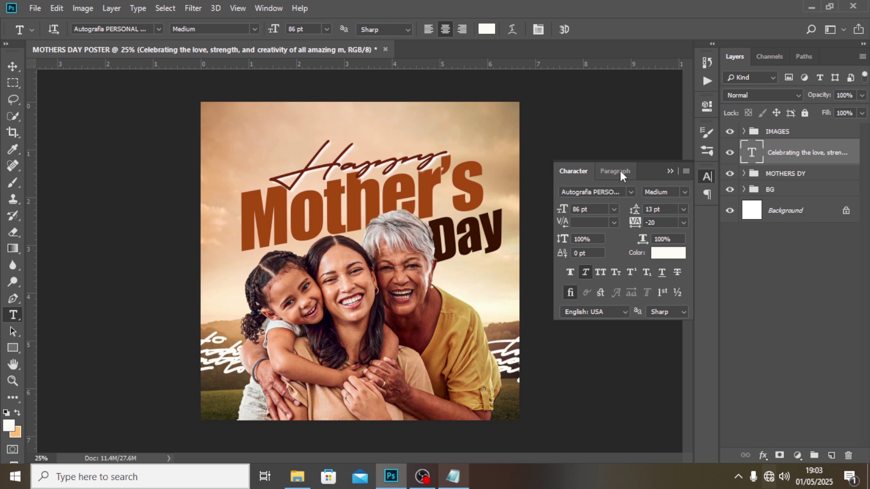
Set the Celebrating message to Montserrat Bold at 13 pt.
click(609, 191)
text(MONT)
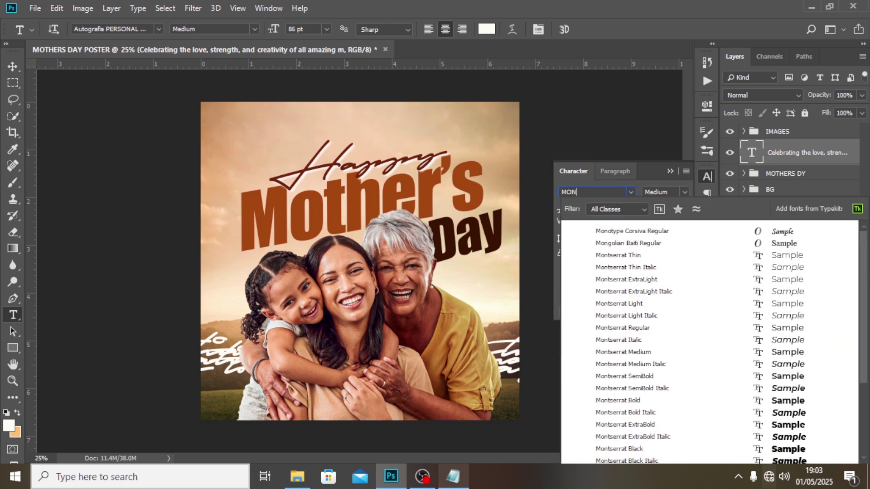
click(625, 352)
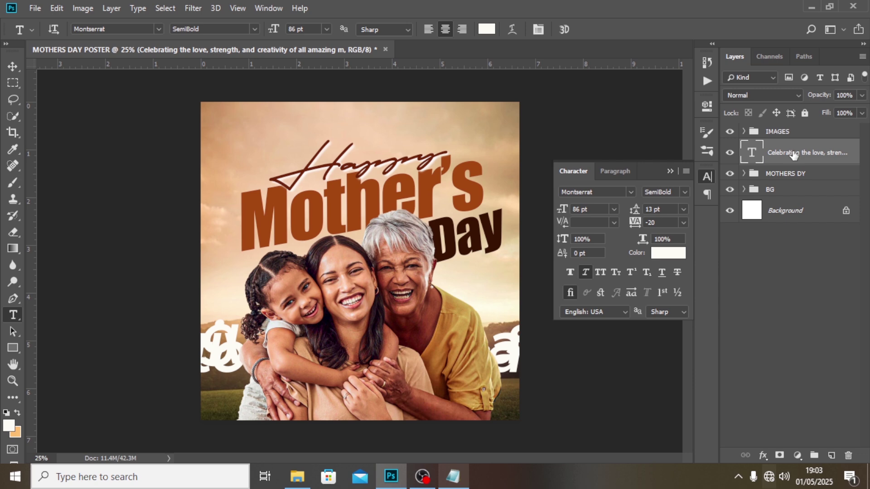
click(685, 192)
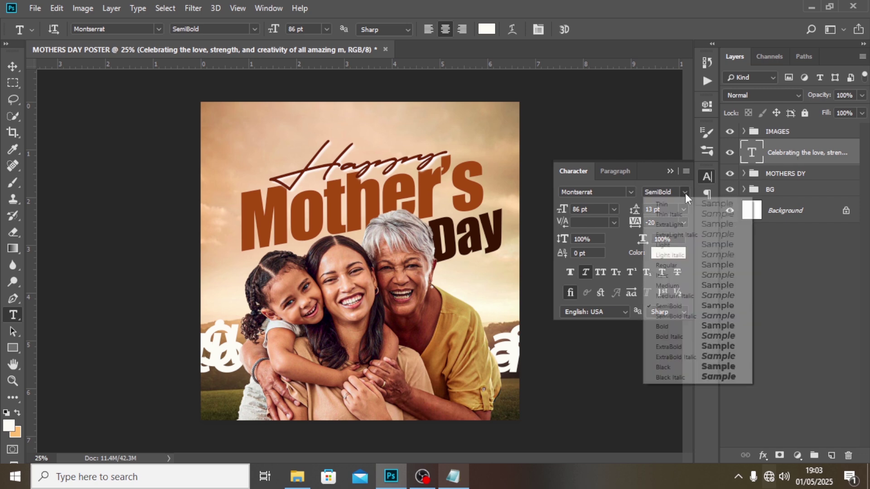
click(665, 326)
click(592, 210)
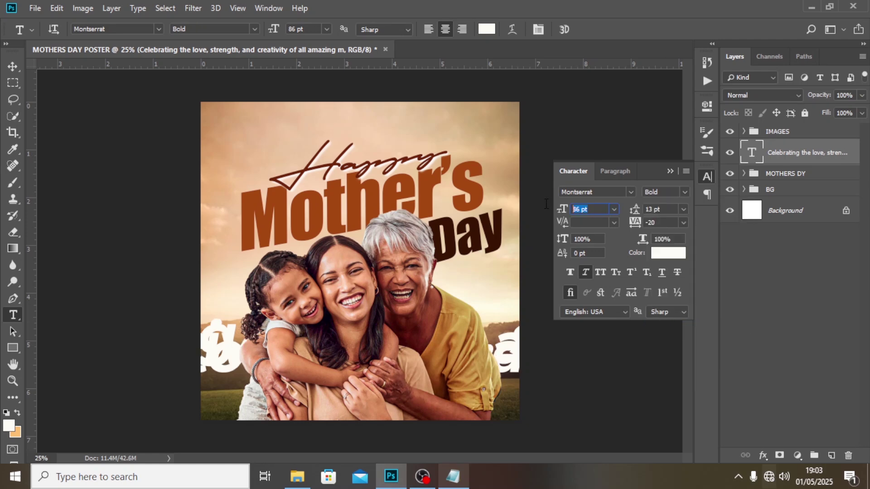
text(13)
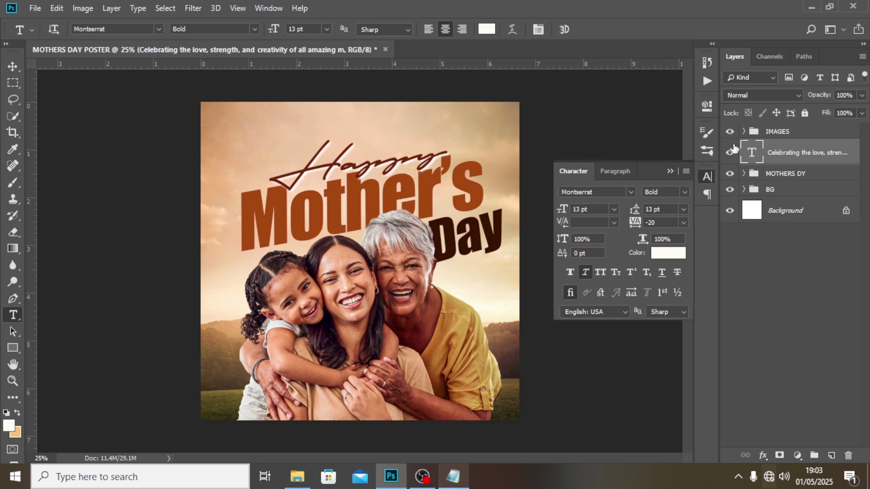
Bring the Celebrating text layer above the IMAGES group and shift it right and slightly up over the family photo.
drag(795, 155, 795, 129)
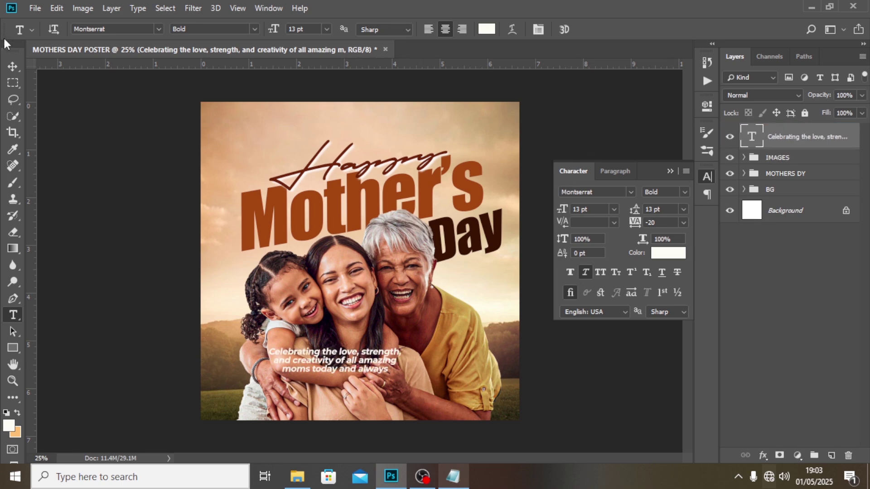
click(13, 67)
drag(321, 356, 387, 342)
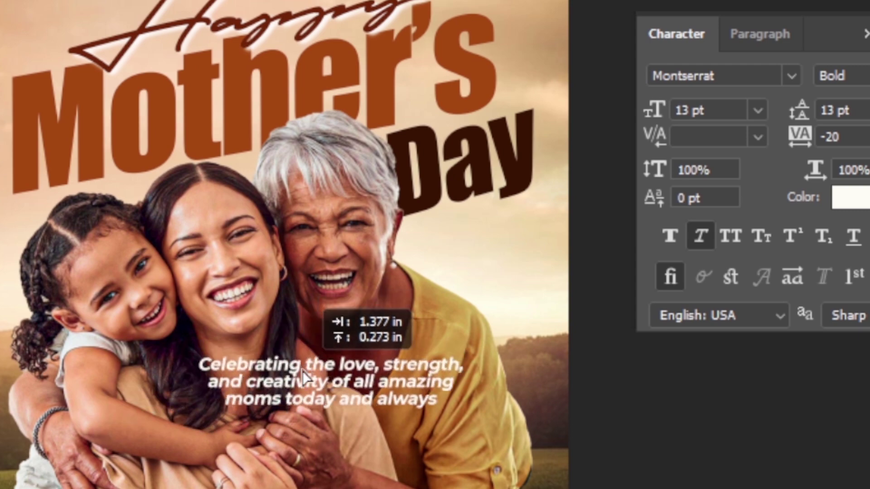
drag(301, 369, 301, 369)
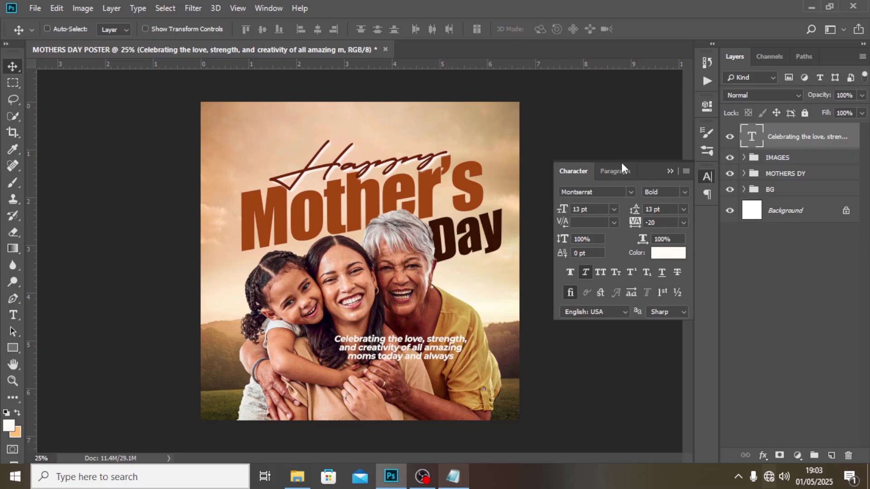
Left-align the Celebrating message and shift it back left so all its lines fit inside the poster.
click(756, 44)
click(571, 193)
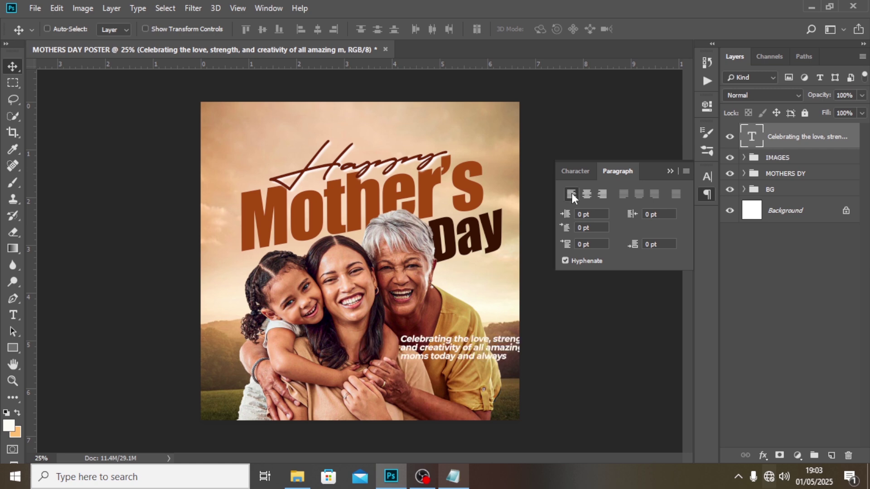
drag(453, 351, 395, 352)
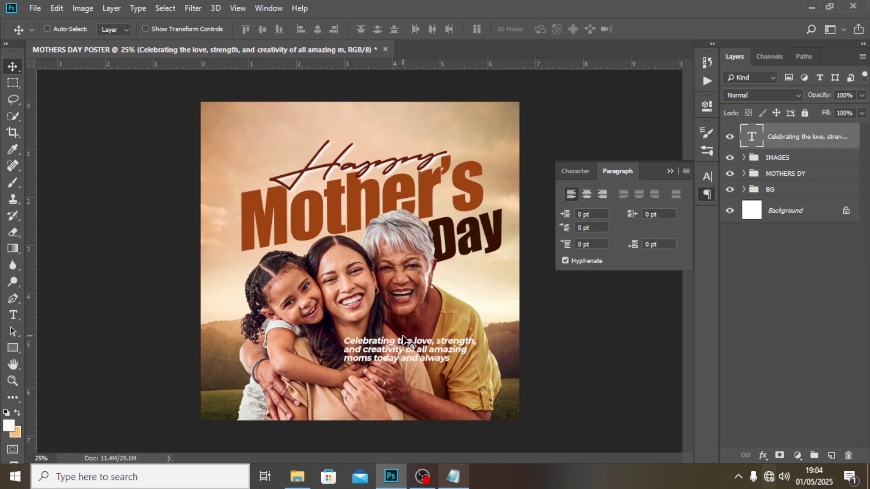
Set the Celebrating message's line spacing to 17 pt.
click(578, 171)
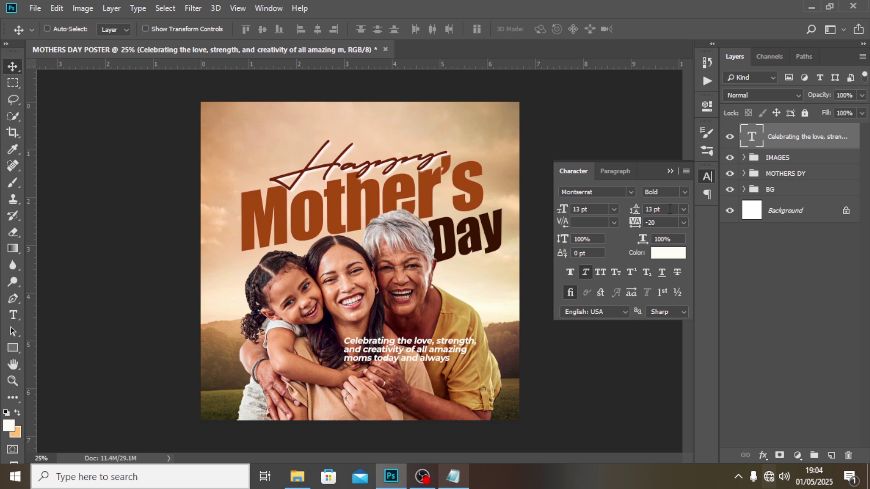
click(669, 209)
text(17)
key(Return)
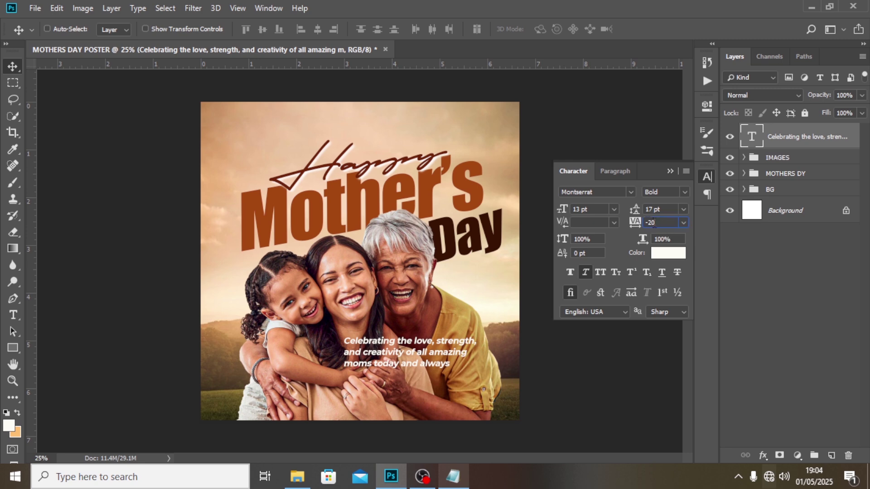
click(629, 221)
Place the torn notebook paper image over the poster's lower right area, beneath the Celebrating text layer.
click(35, 8)
click(72, 237)
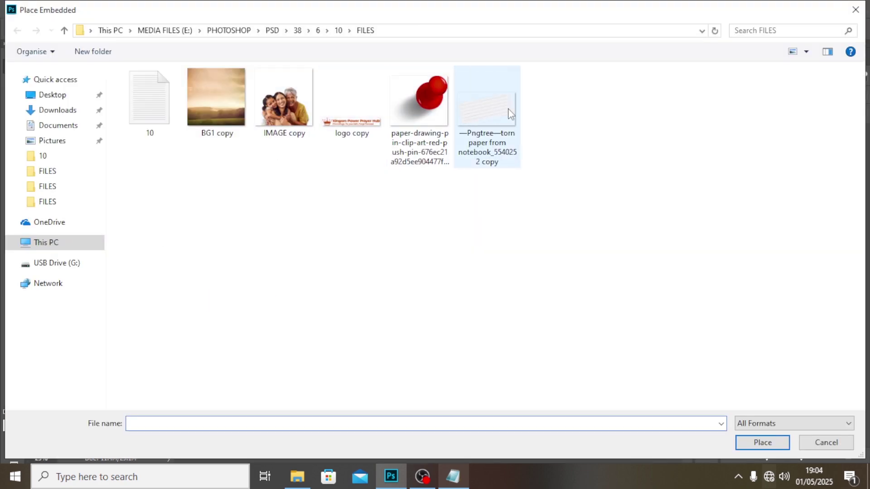
click(507, 108)
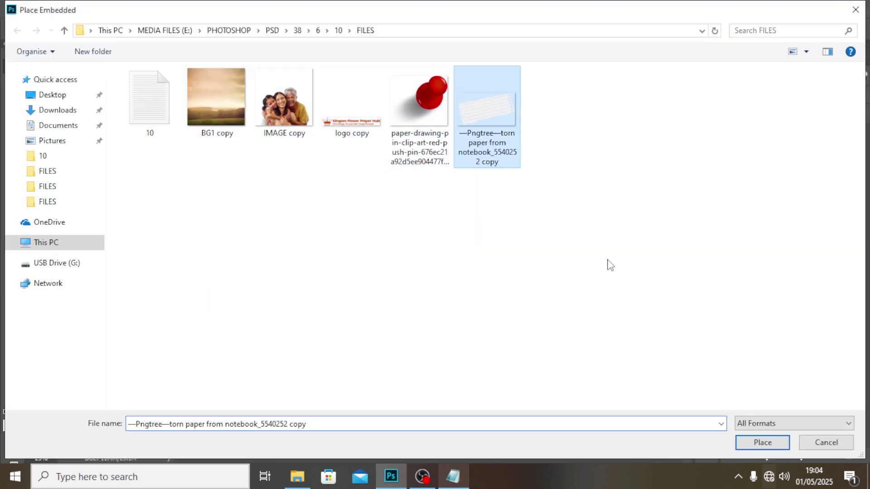
click(766, 442)
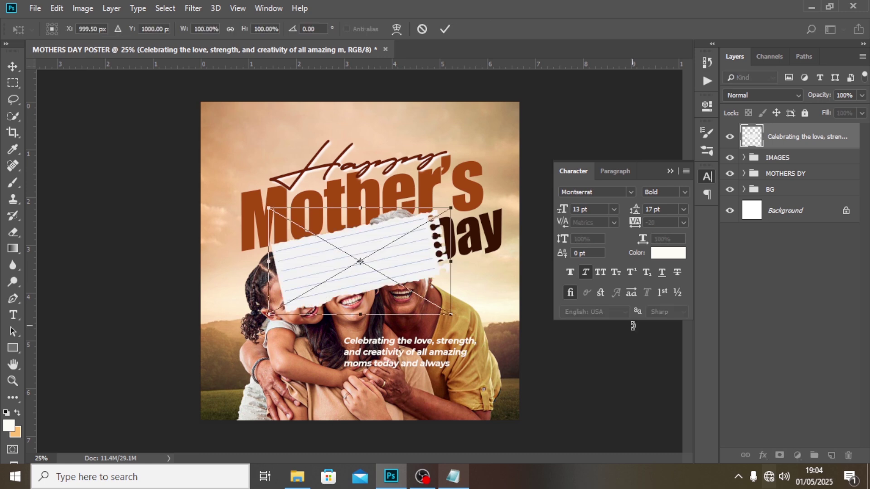
drag(406, 267, 466, 379)
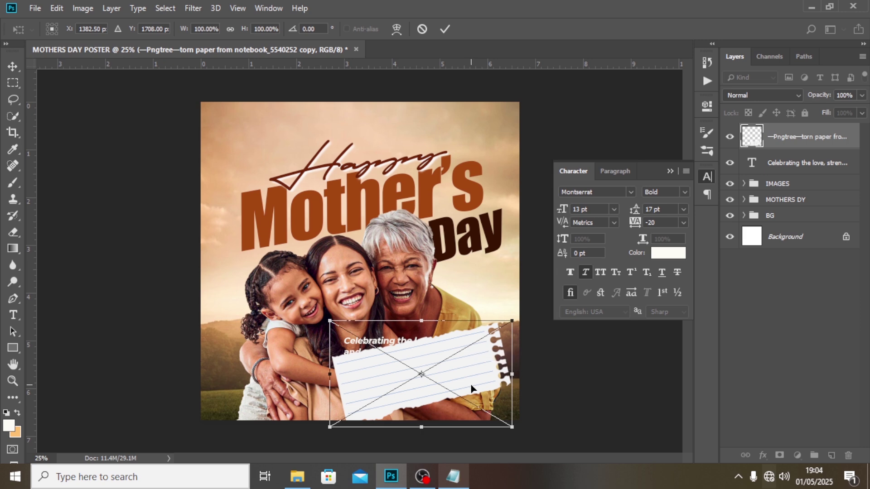
key(Return)
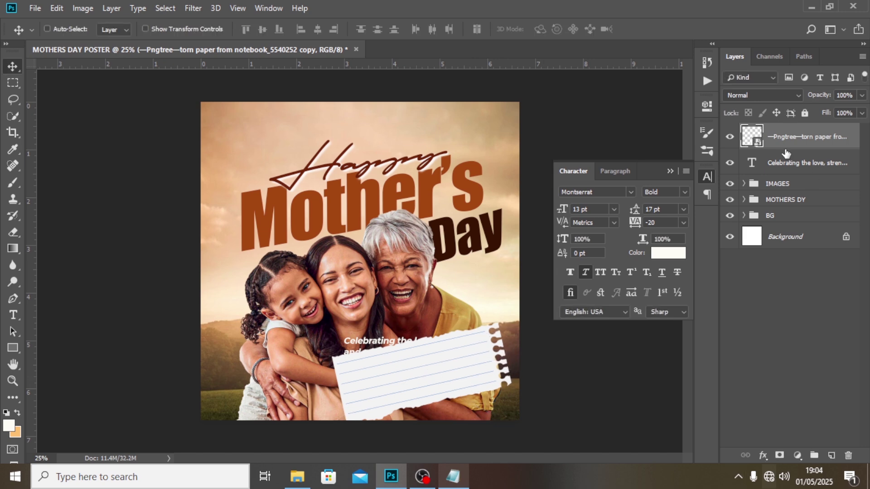
drag(786, 153, 780, 164)
click(799, 142)
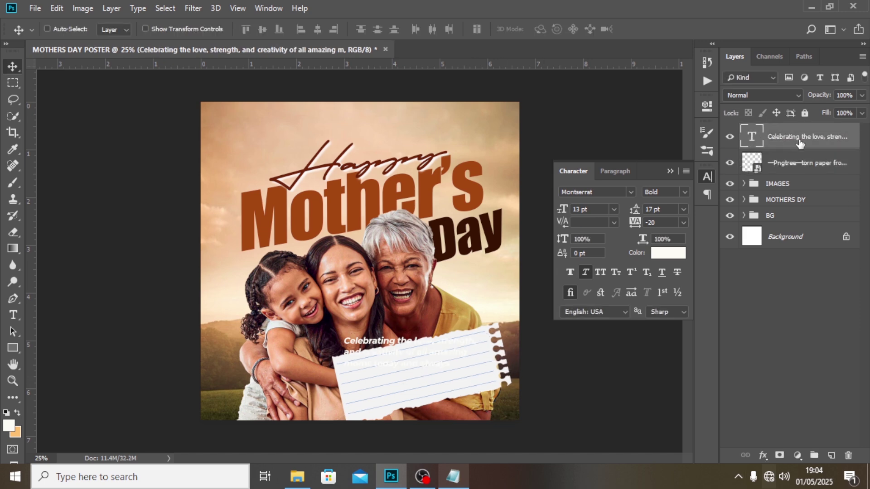
Set the Celebrating message's text color to 000000.
click(667, 256)
text(000000)
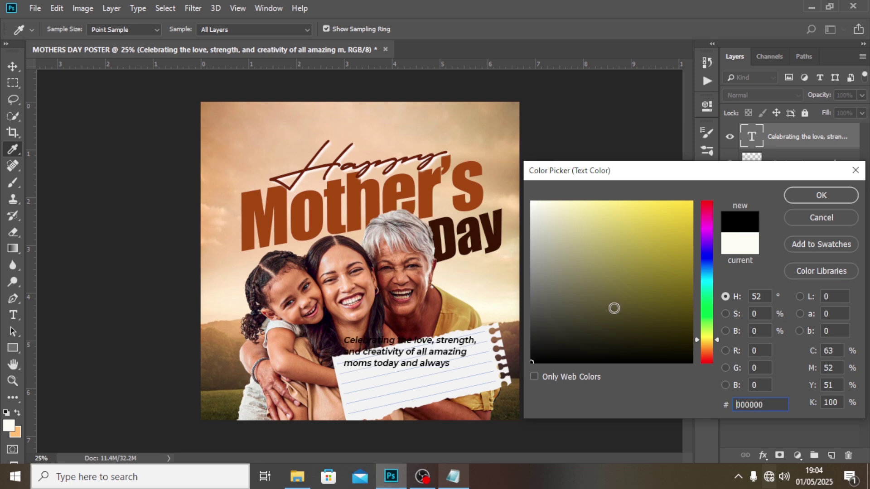
click(821, 196)
Move the Celebrating message onto the torn paper and rotate it counterclockwise to follow the paper's ruled lines.
key(v)
drag(437, 350, 451, 370)
key(ctrl+t)
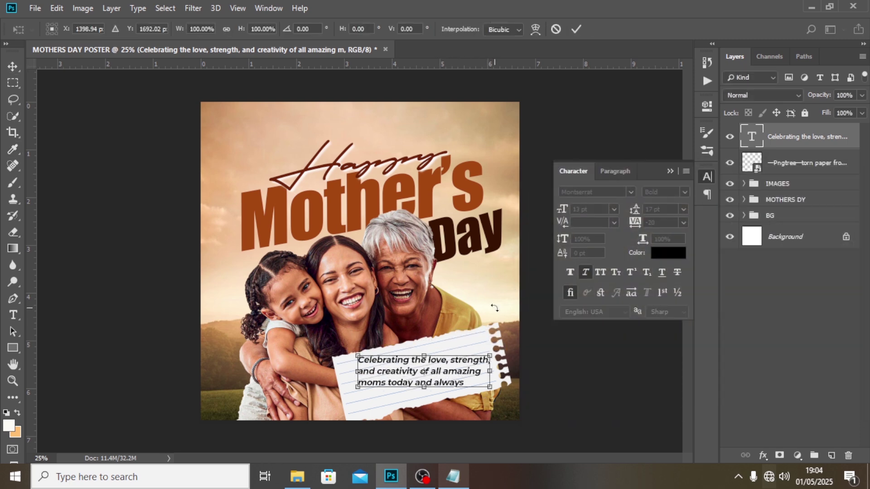
drag(494, 308, 488, 275)
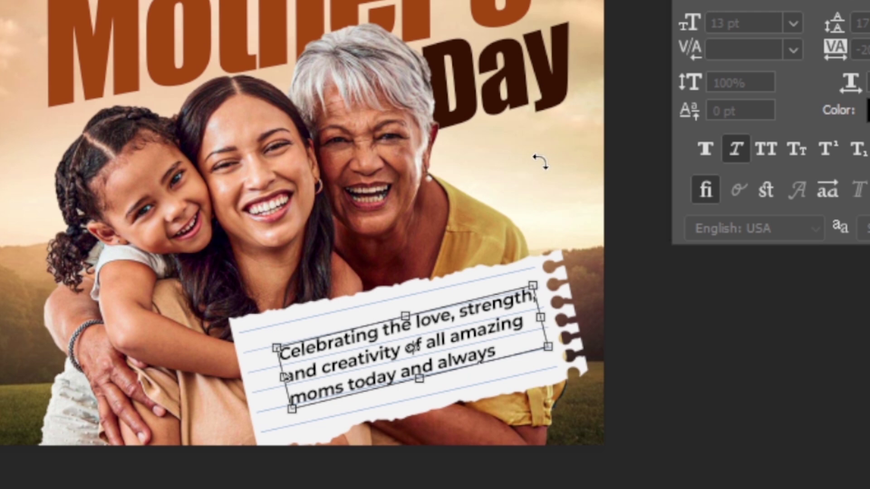
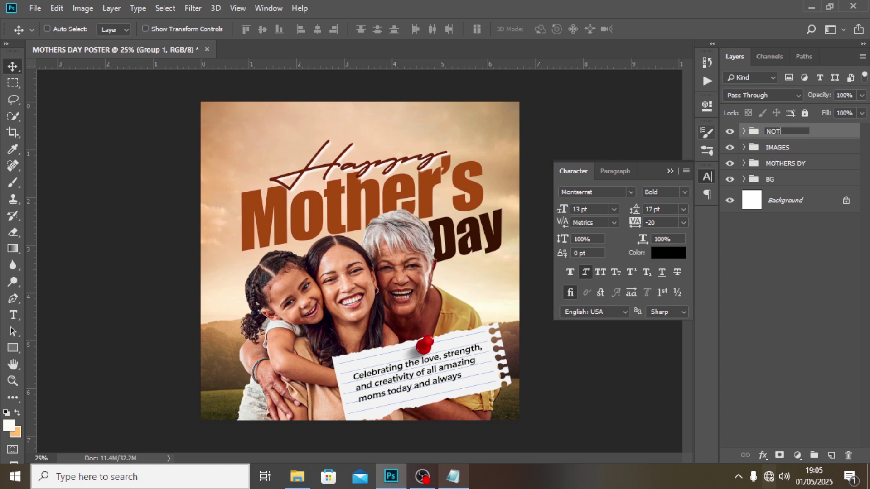
Name the group holding the message, torn paper and red pin NOTE.
key(Return)
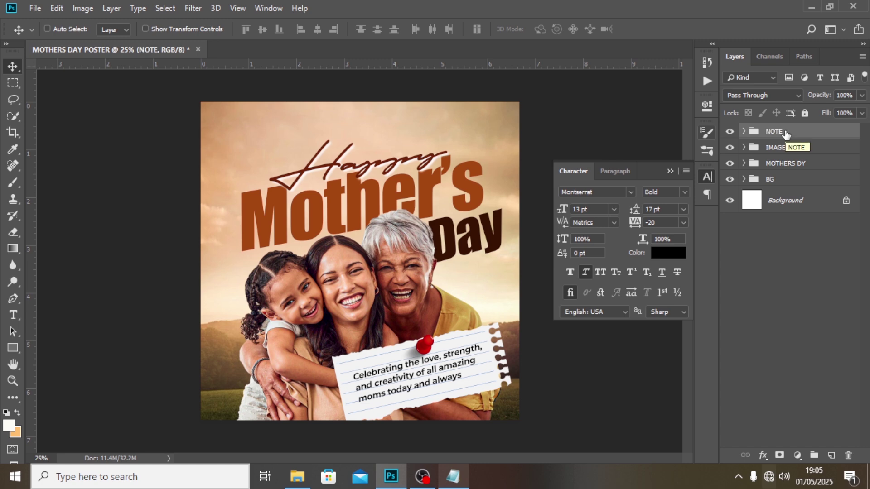
Paint a soft cream glow sampled from the sky beside the older woman on a new layer, blended as Screen.
key(b)
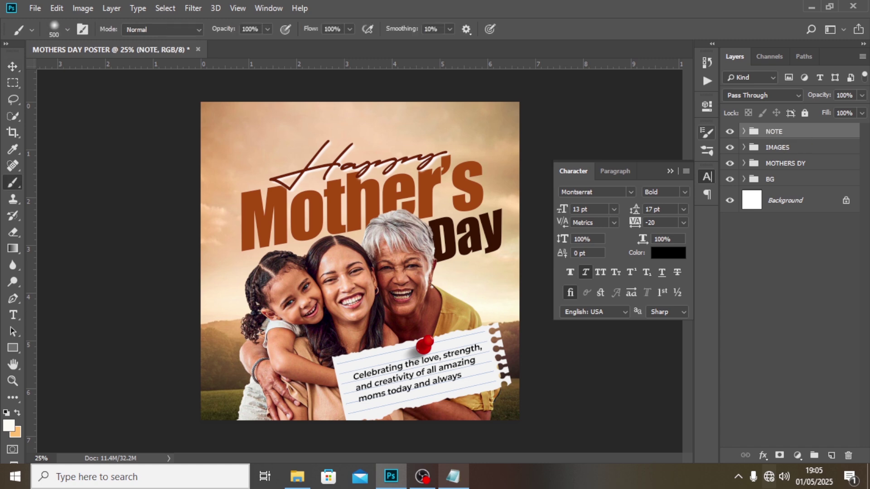
click(831, 455)
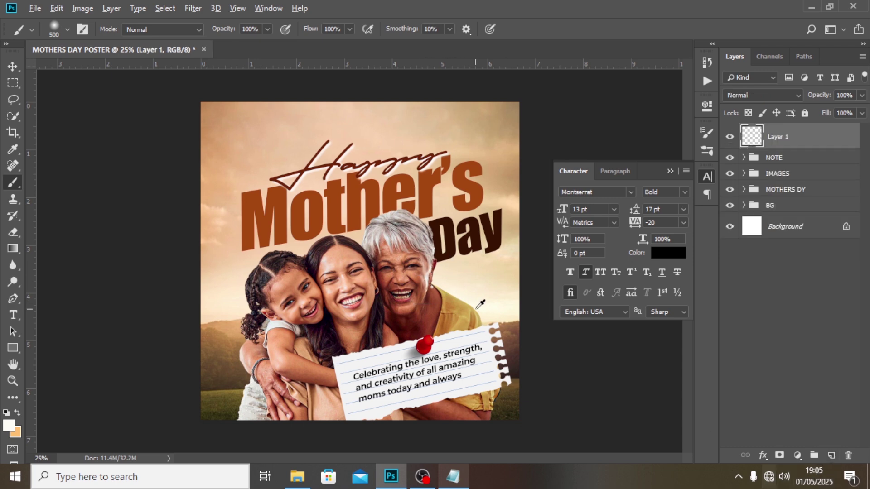
alt+click(480, 289)
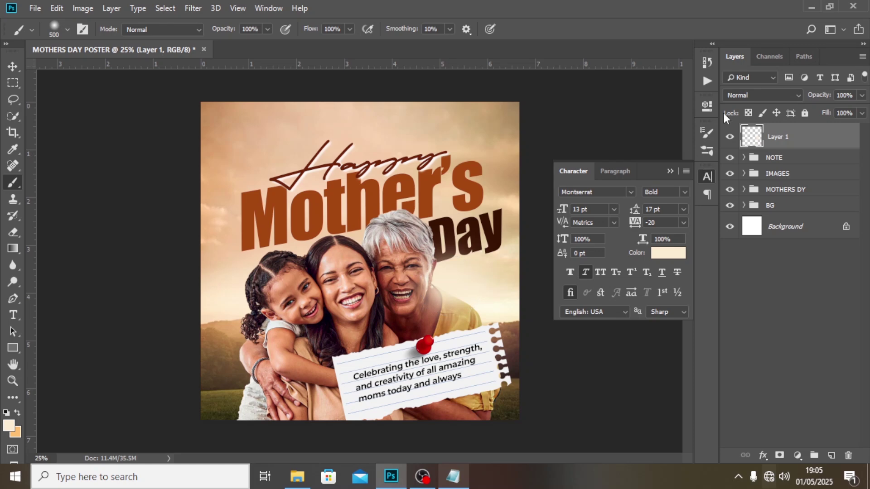
click(738, 95)
click(734, 204)
Enlarge the glow beside the older woman to about 126% width and 123% height around its center.
key(ctrl+t)
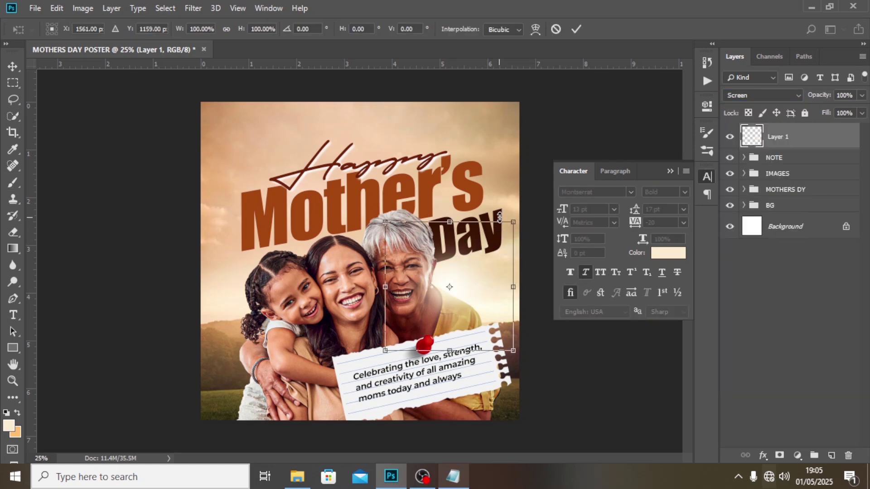
drag(512, 222, 528, 194)
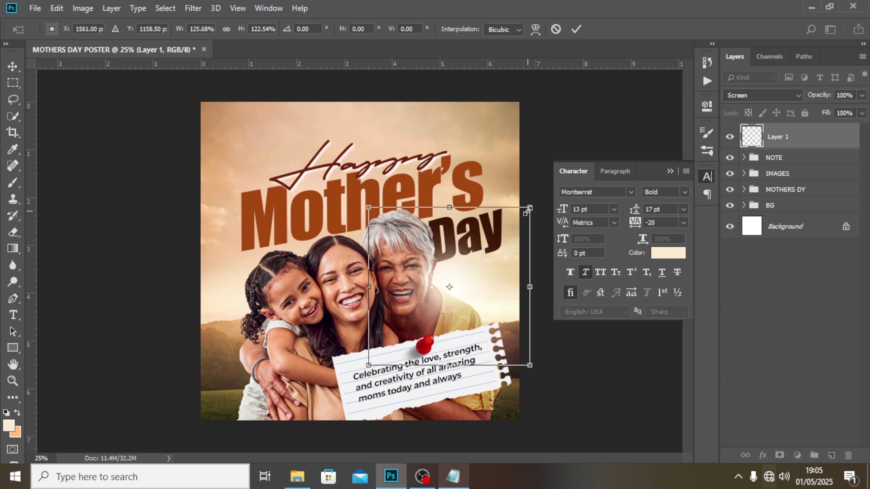
key(Return)
Duplicate the glow layer and position the copy just above the girl's head, below the title.
key(ctrl+j)
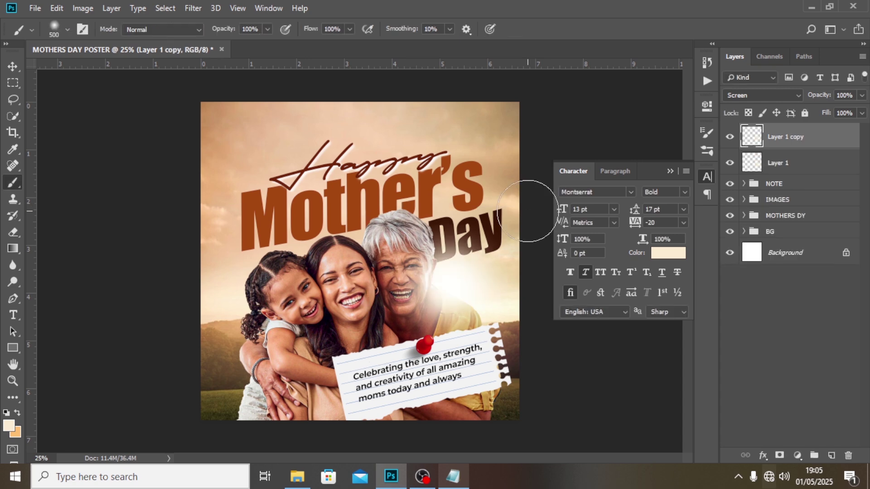
key(v)
drag(460, 295, 304, 258)
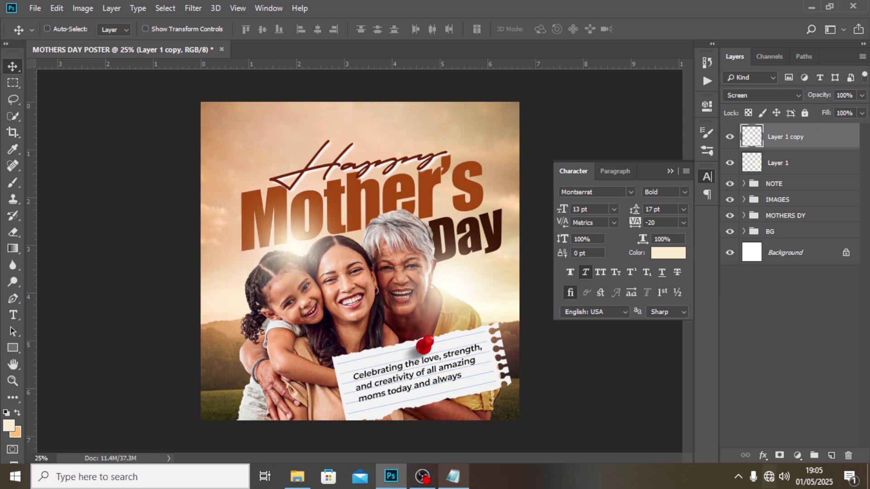
Duplicate the glow again, enlarge it to about 256% width and 252% height, and place it over the poster's lower left corner.
key(ctrl+j)
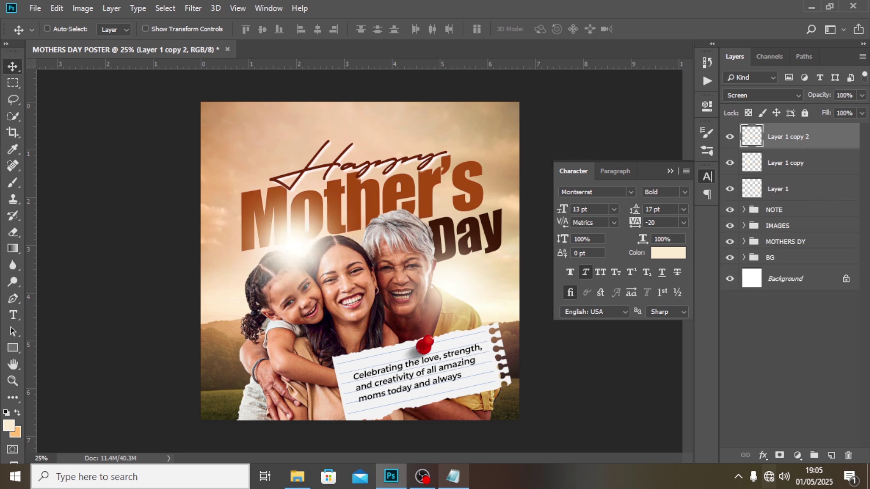
drag(365, 270, 290, 141)
key(ctrl+t)
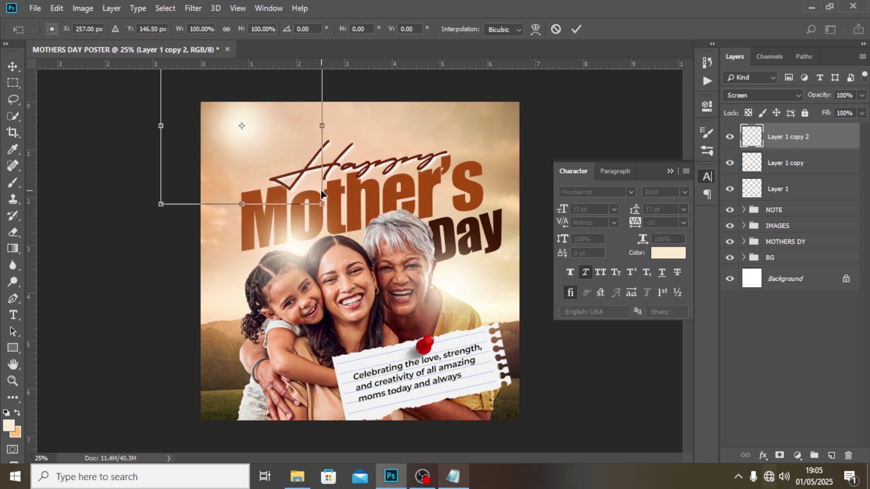
drag(319, 205, 449, 317)
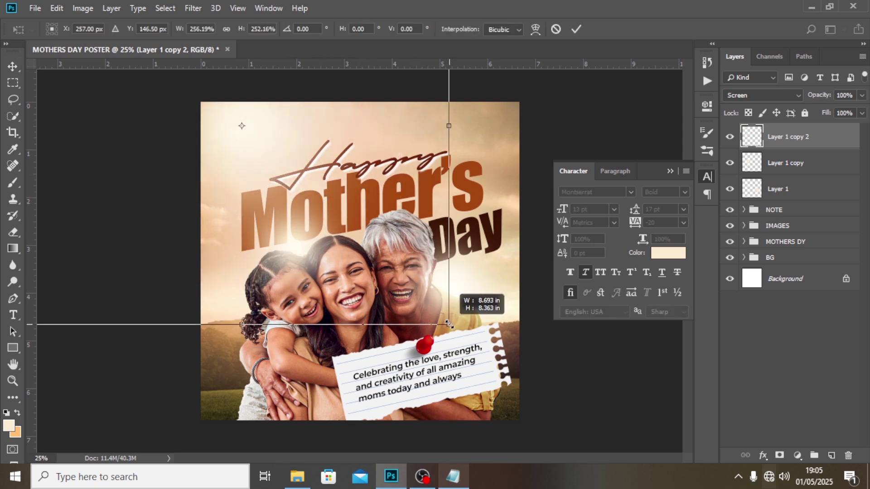
drag(287, 113, 212, 373)
key(Return)
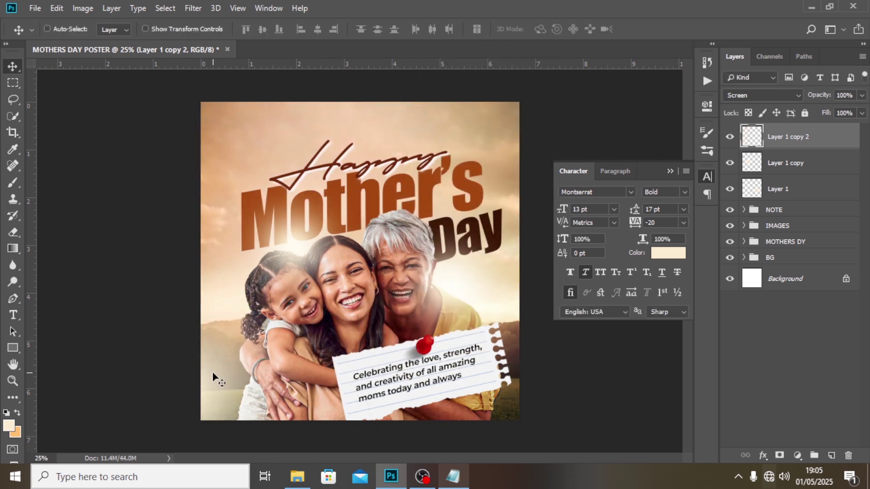
key(ctrl+semicolon)
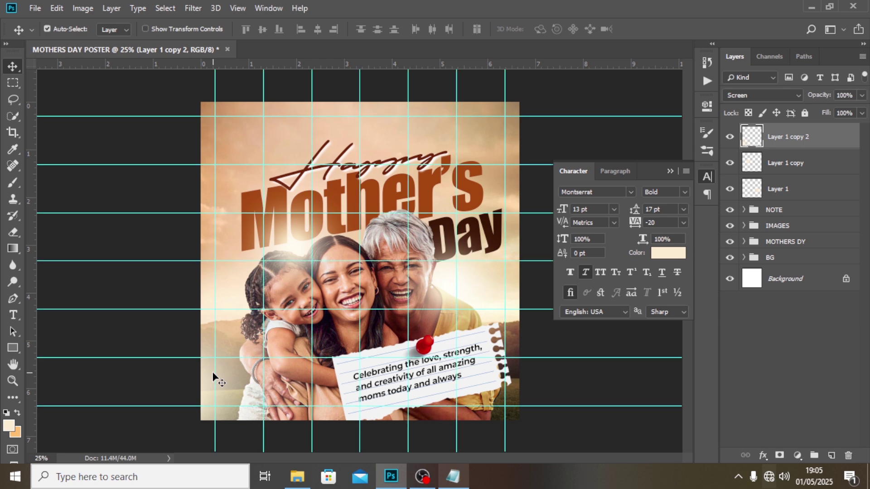
key(ctrl+semicolon)
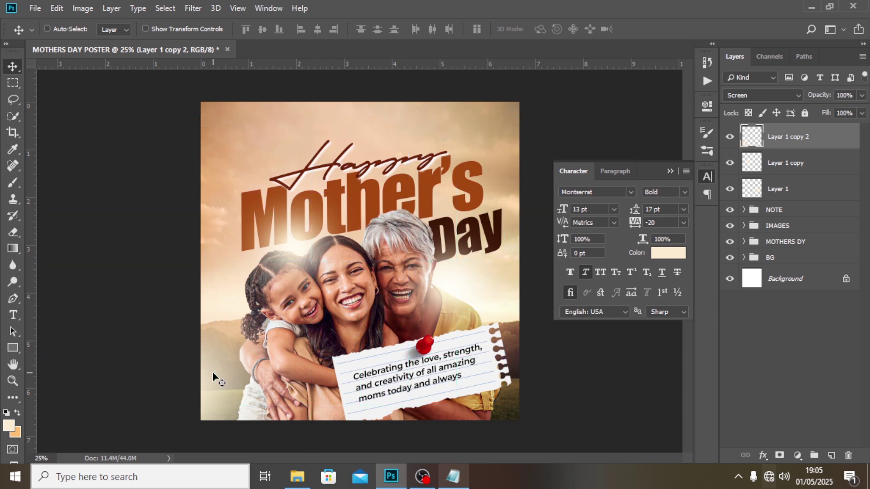
Copy the large corner glow up over the start of the title and lower the copy's opacity to 48%.
drag(213, 376, 320, 156)
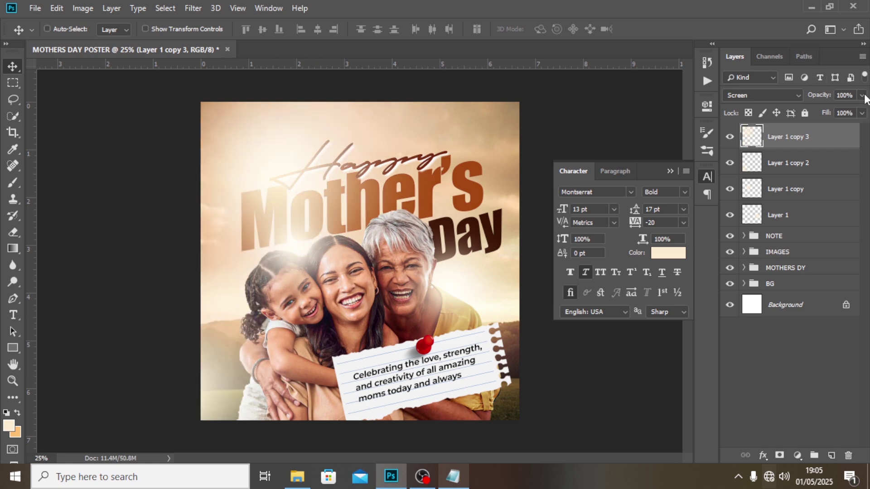
click(861, 113)
drag(833, 105, 830, 106)
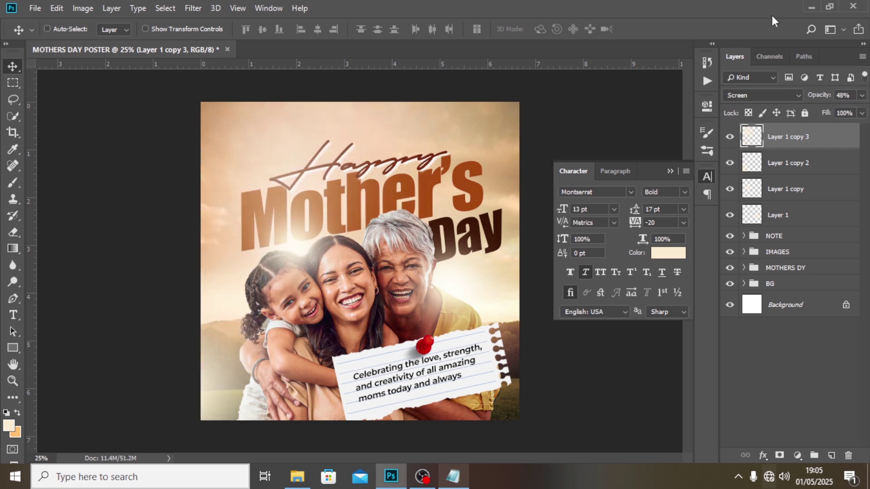
Shrink the title's glow to about 49% and shift it left and down toward the M of Mother's.
key(ctrl+t)
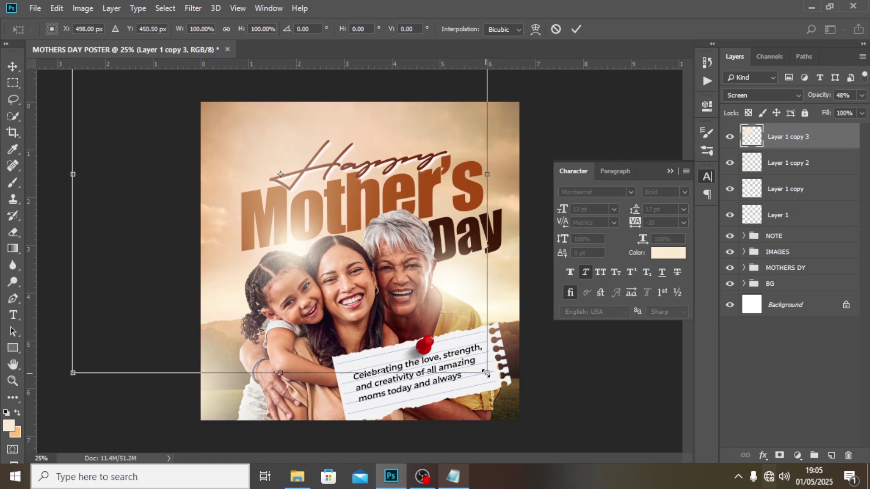
drag(487, 373, 382, 266)
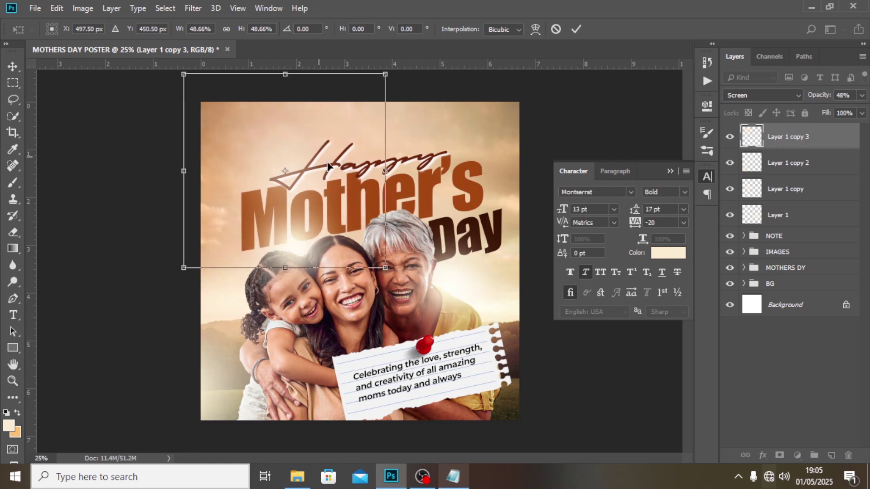
drag(321, 158, 281, 183)
key(Return)
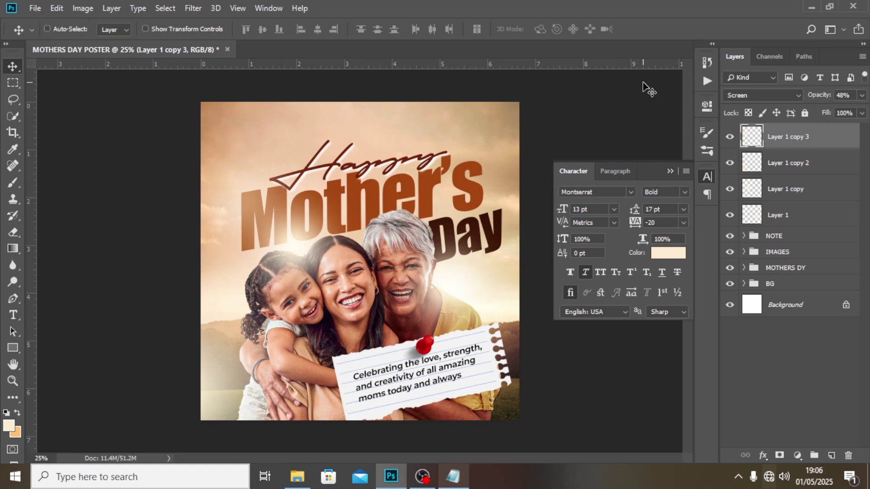
Group the four glow layers and name the group GLOW.
shift+click(787, 217)
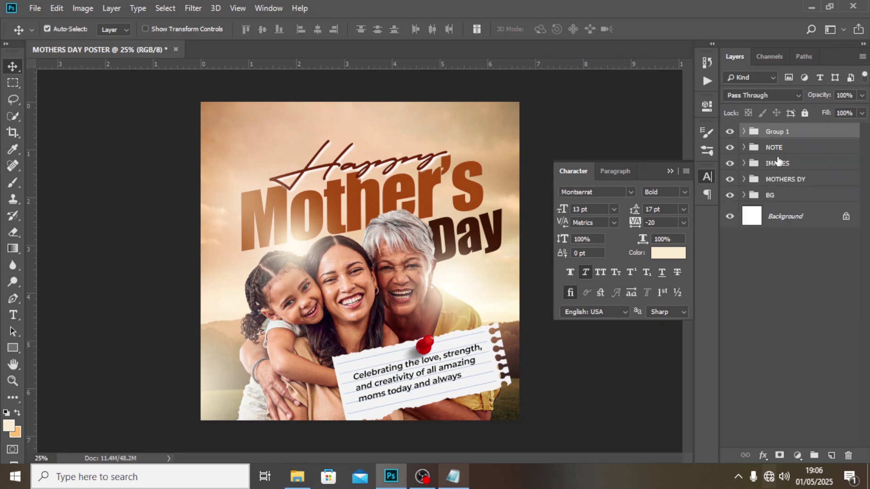
key(ctrl+g)
double_click(767, 131)
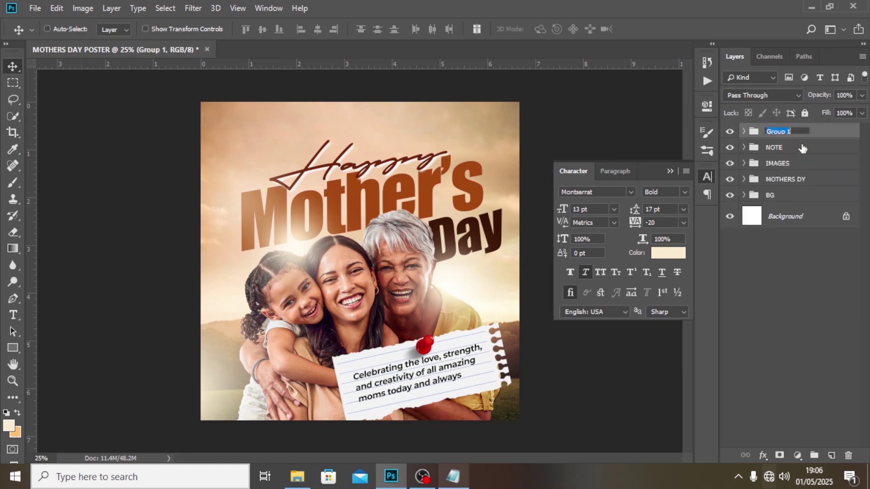
text(GLOW)
key(Return)
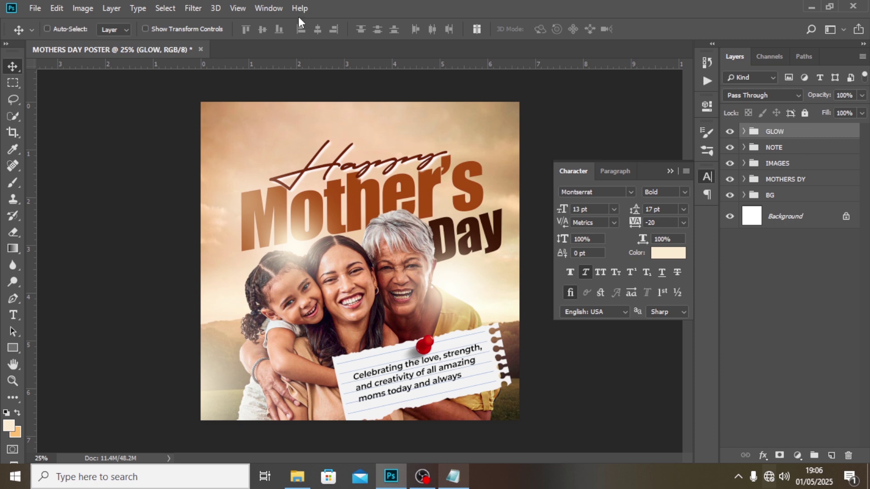
Place the "logo copy" image as an embedded object and move it to the poster's top centre, above the title.
click(35, 8)
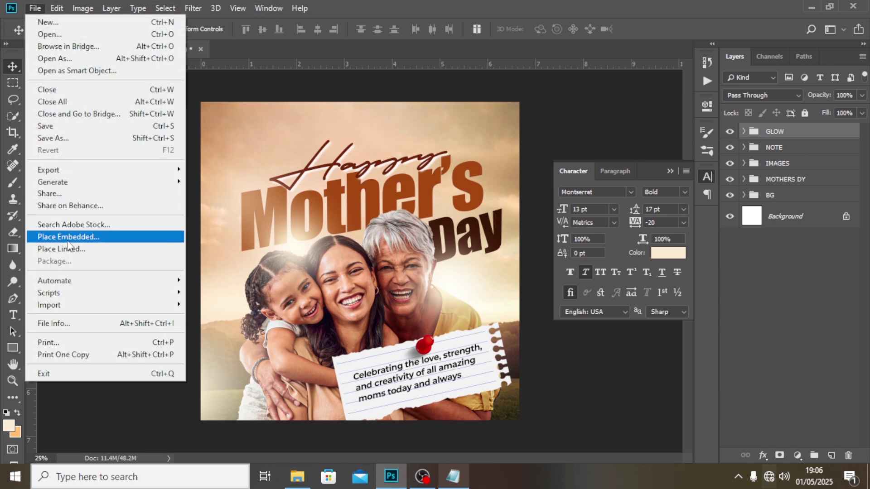
click(69, 237)
click(339, 136)
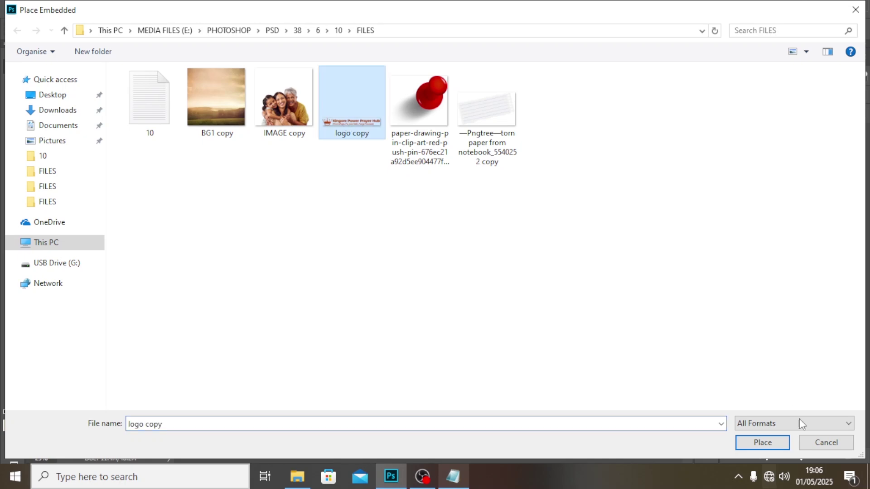
click(758, 441)
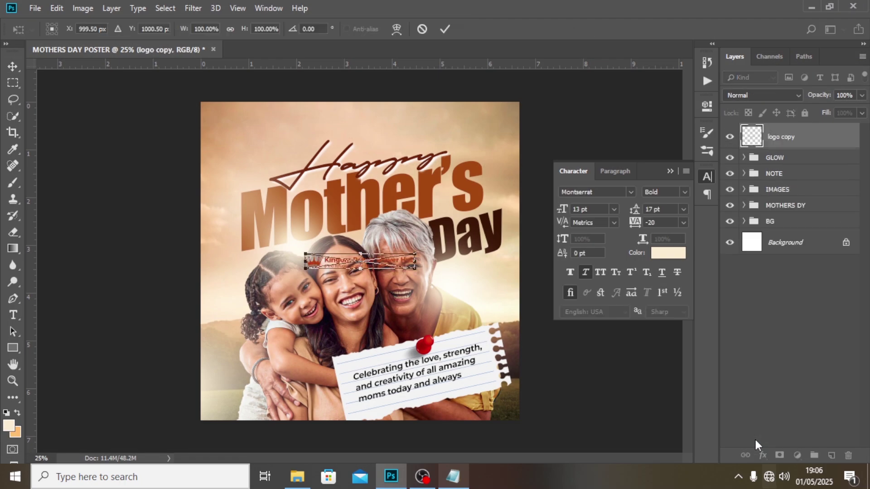
key(Return)
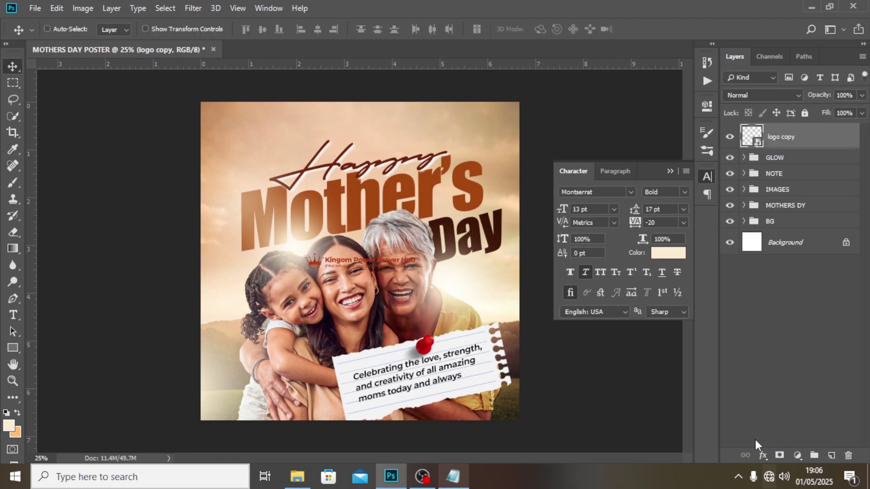
drag(378, 281, 377, 133)
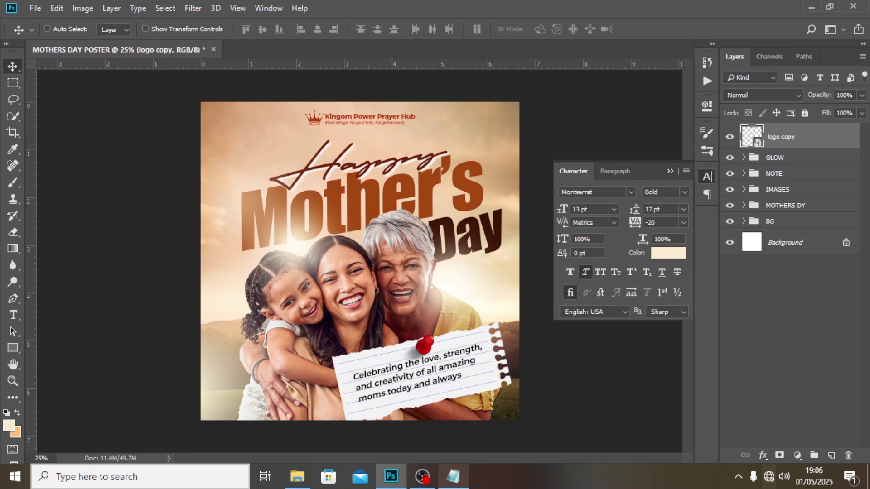
Put the logo layer in its own group, name the group LOGO, and collapse it.
key(ctrl+g)
double_click(776, 131)
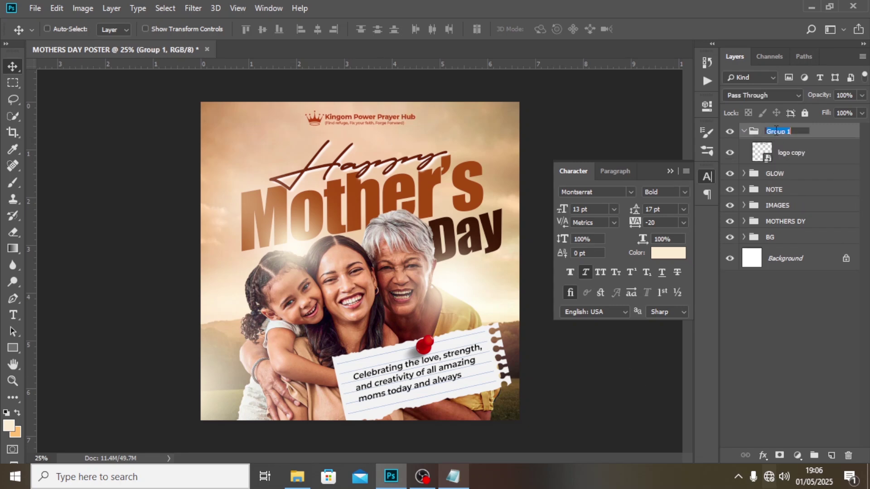
text(LOGO)
key(Return)
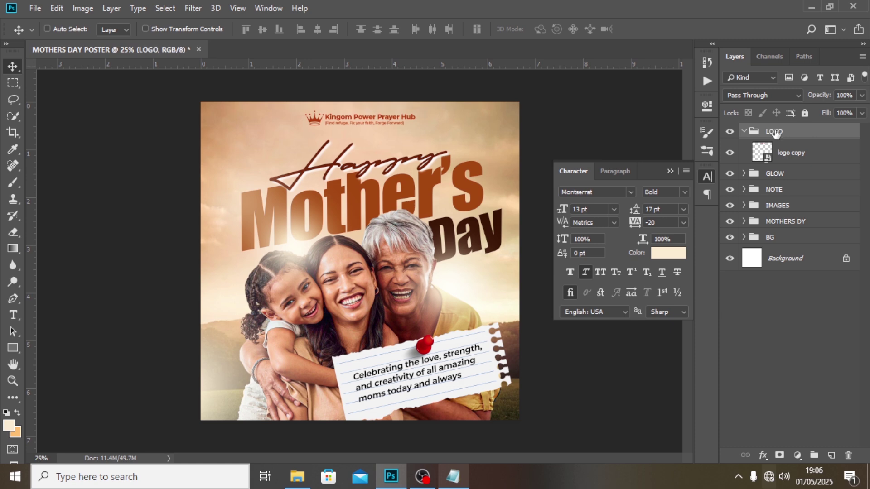
click(744, 131)
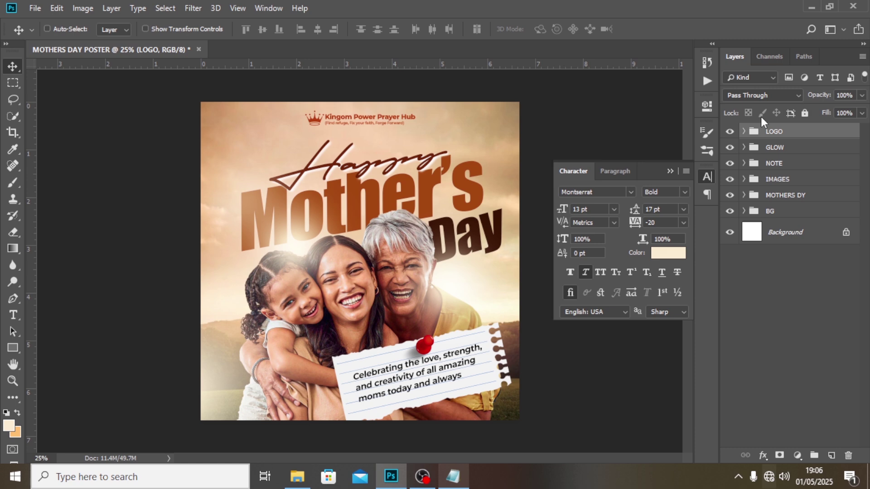
Stamp all visible layers into a new layer on top and set its blend mode to Soft Light.
key(ctrl)
key(ctrl+shift+alt+e)
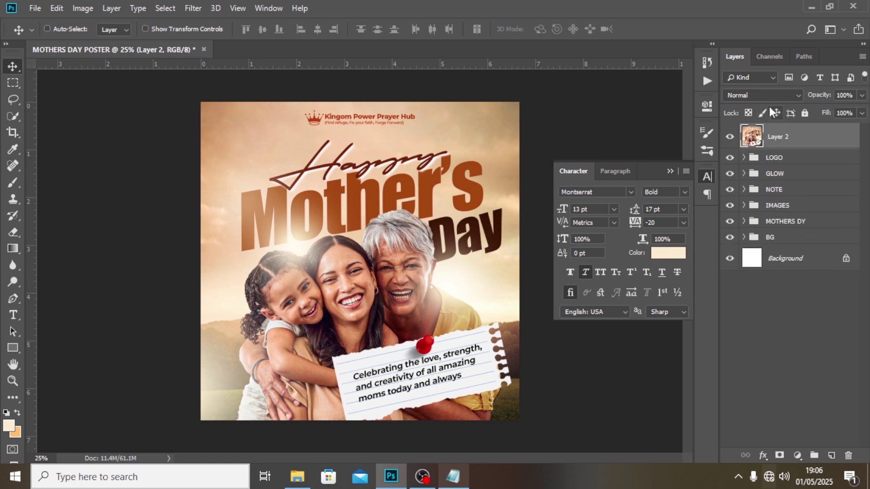
click(768, 96)
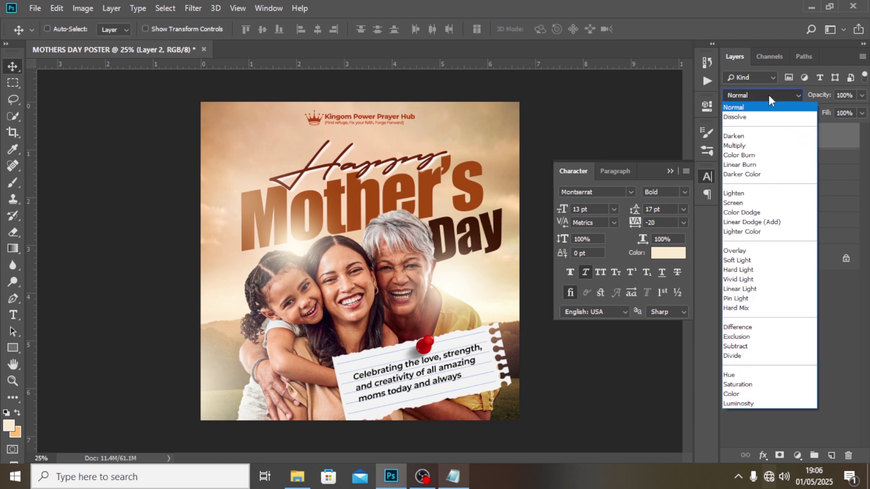
click(737, 259)
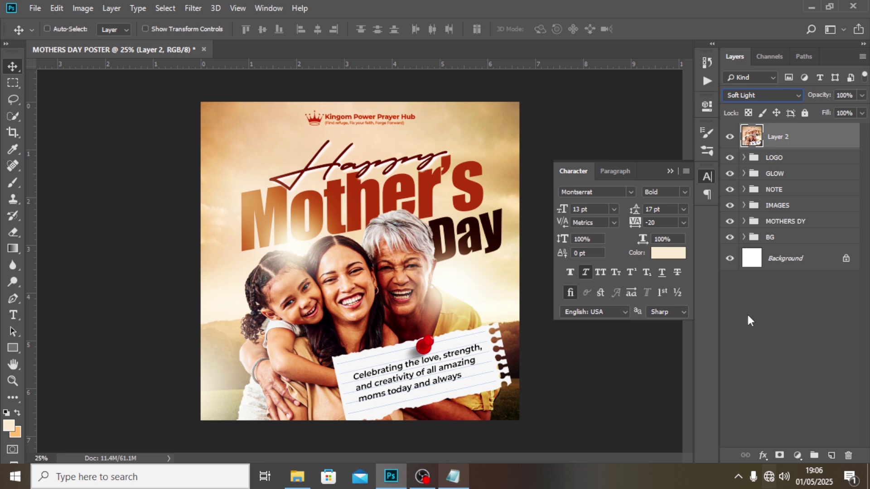
Add a Vibrance adjustment layer above the stamped layer and raise its Vibrance strongly, leaving Saturation at 0.
click(797, 455)
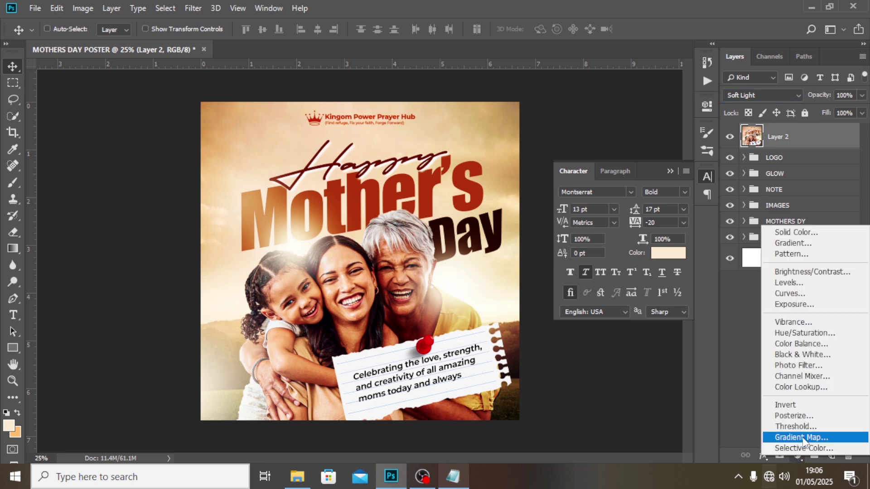
click(796, 322)
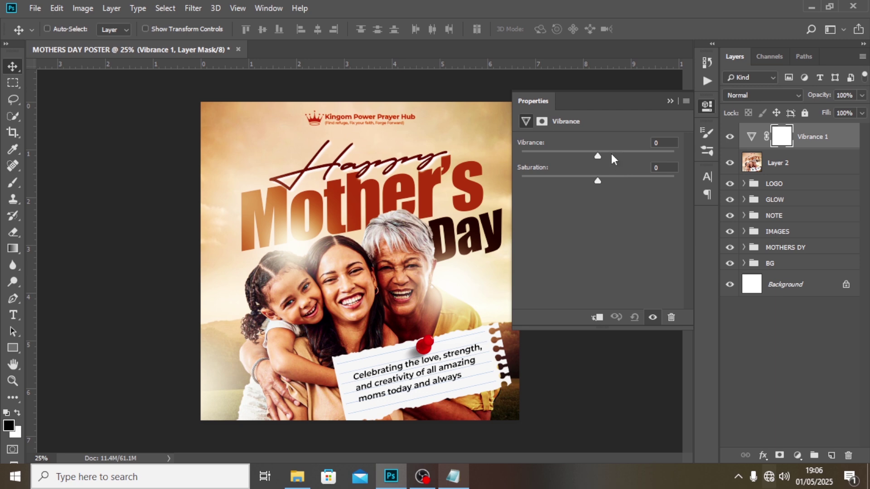
drag(597, 156, 733, 155)
click(669, 101)
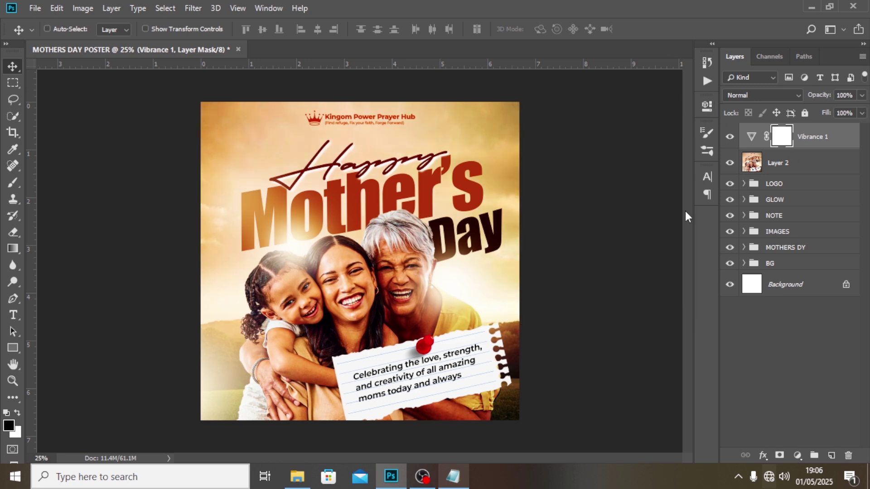